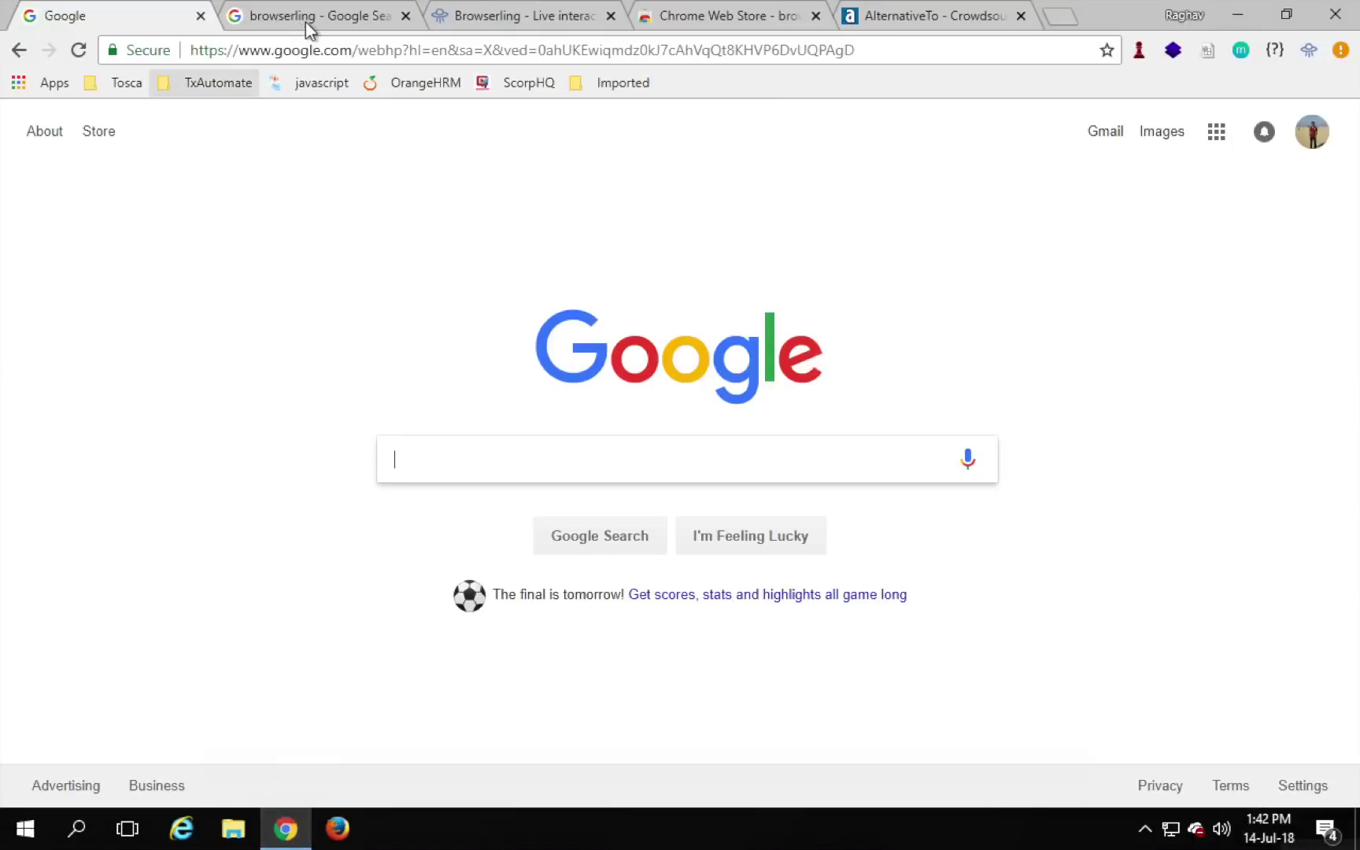
# Step: Bring up the Browserling homepage found via the browserling Google search results
pyautogui.click(305, 23)
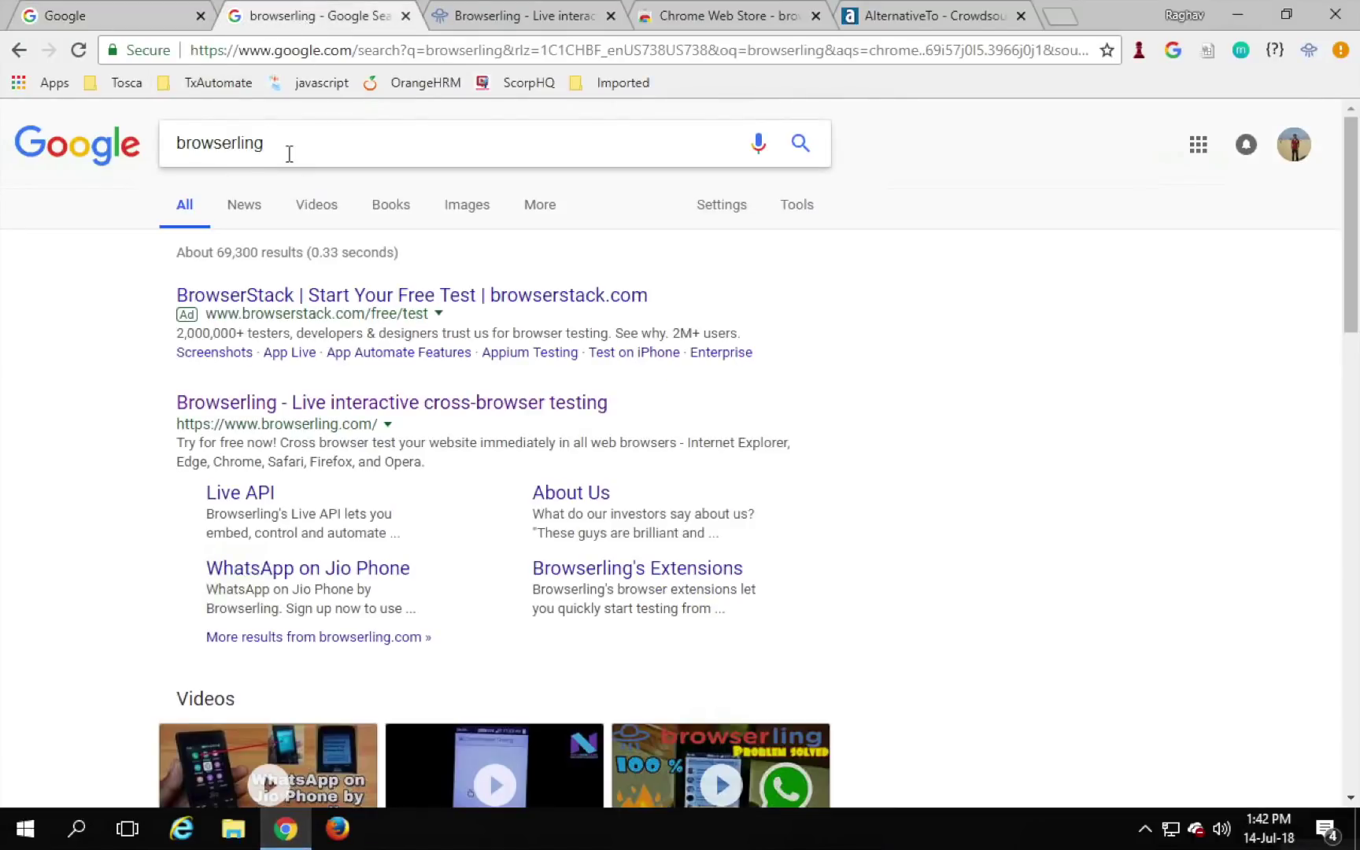
pyautogui.click(539, 16)
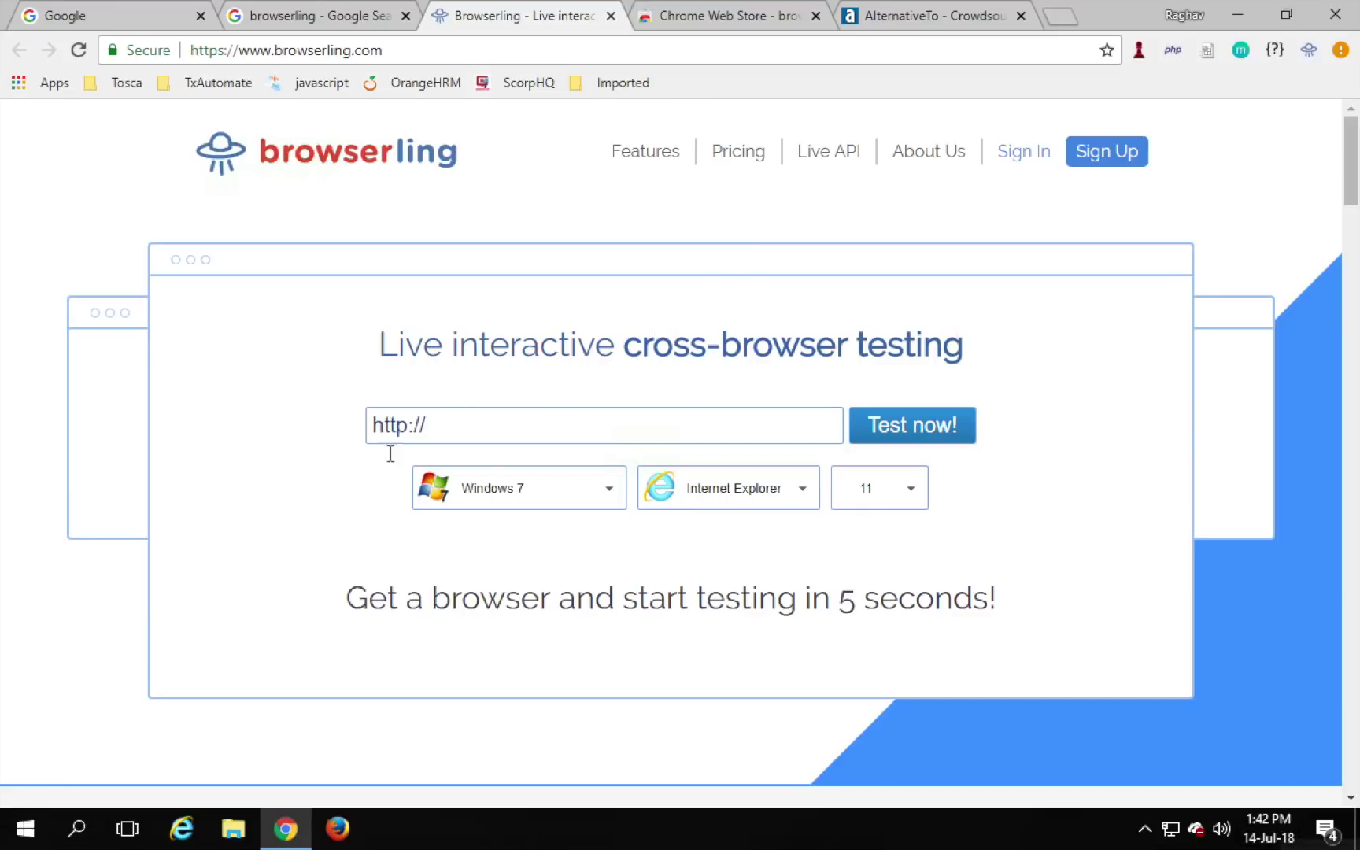
pyautogui.scroll(-2, 385, 543)
# Step: Review the OS, browser and Internet Explorer version lists under the URL field
pyautogui.click(570, 234)
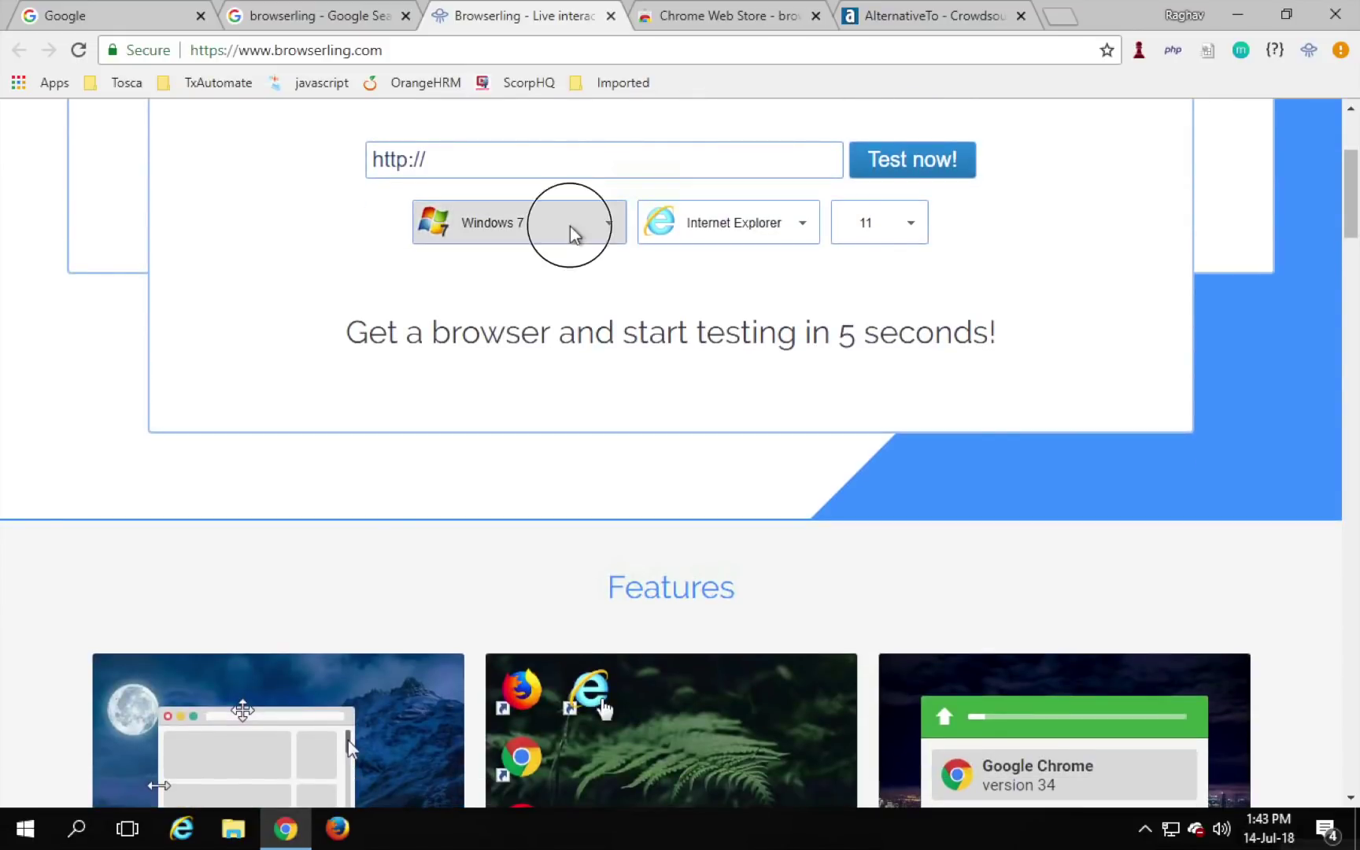
pyautogui.scroll(-2, 555, 361)
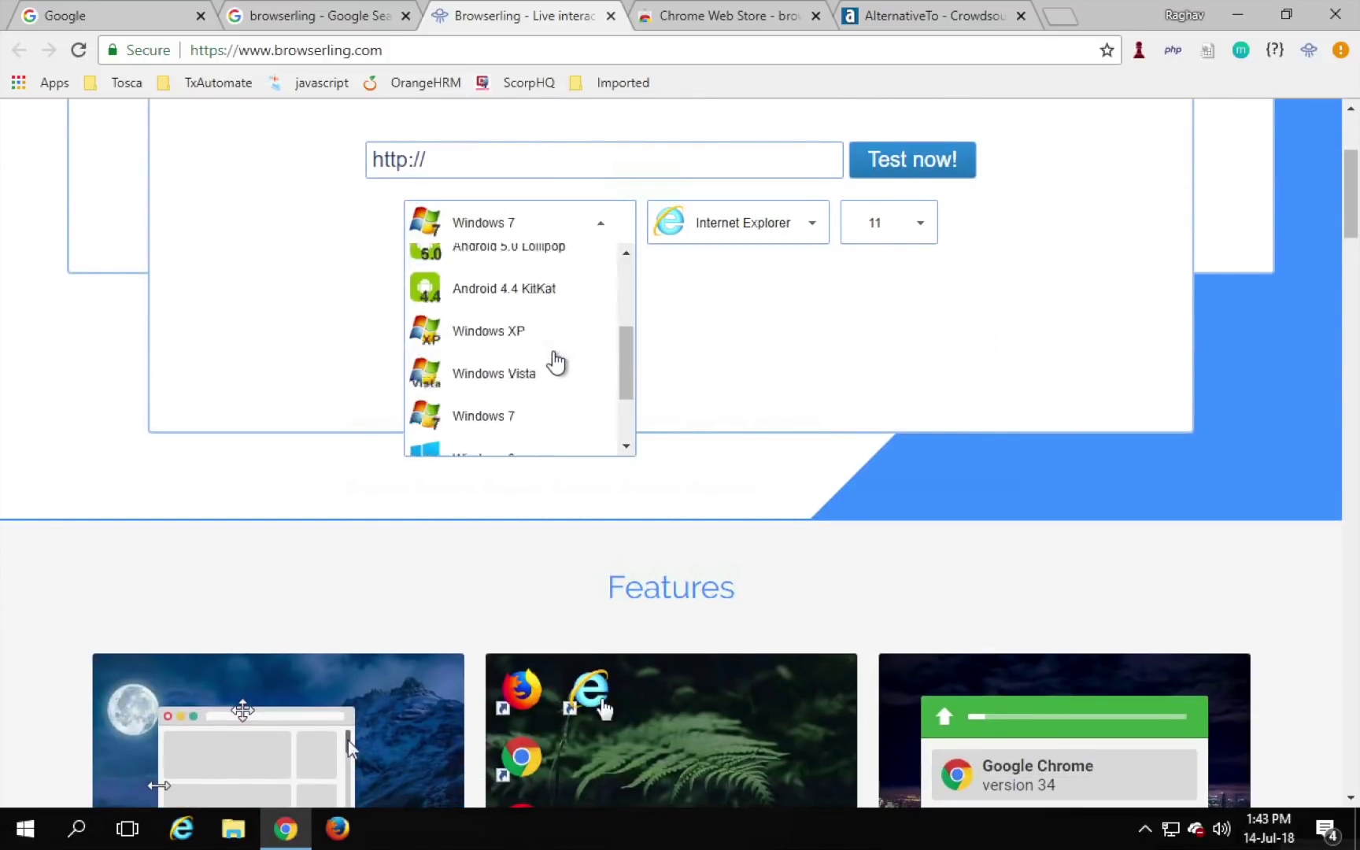
pyautogui.scroll(-1, 554, 362)
pyautogui.scroll(3, 551, 361)
pyautogui.click(753, 221)
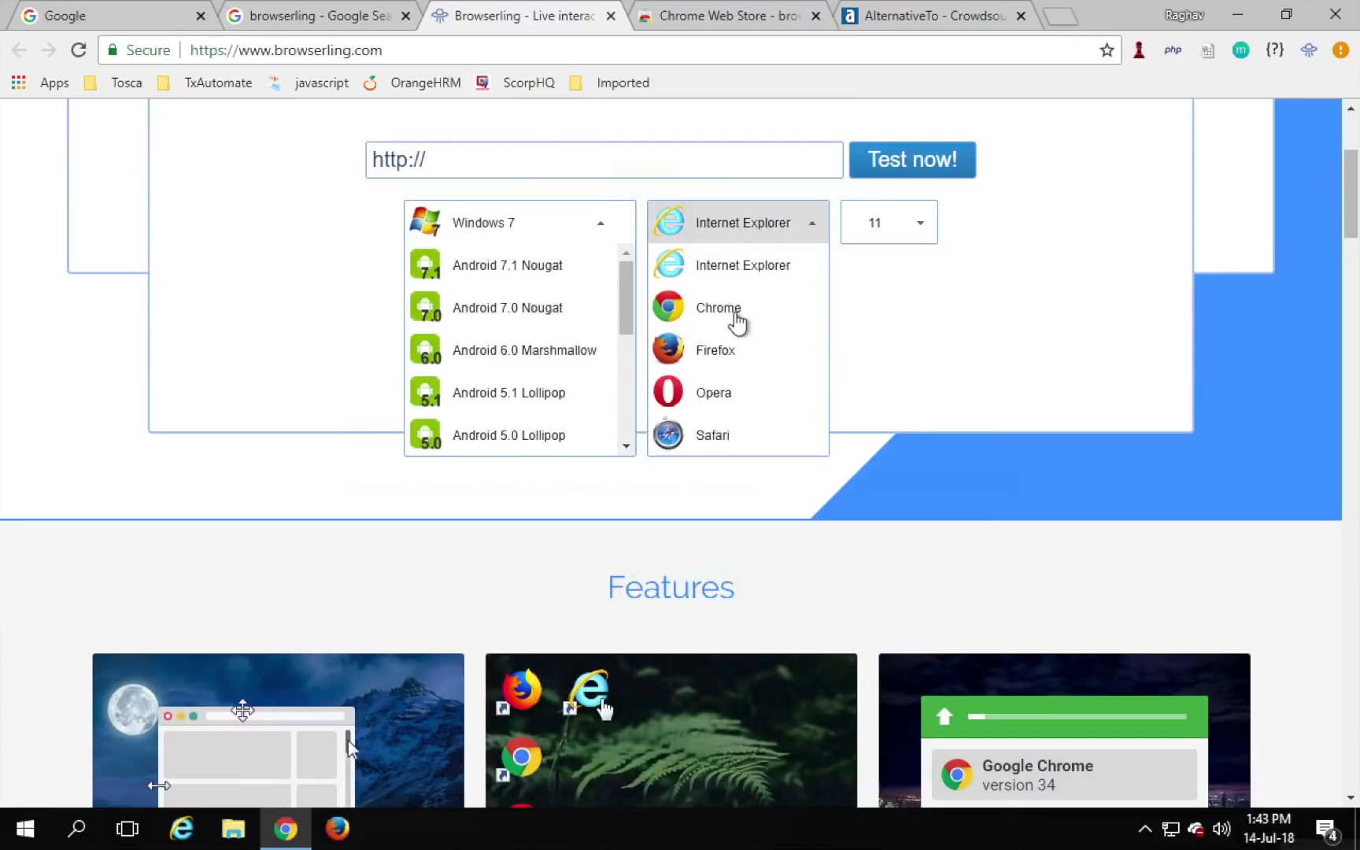
pyautogui.click(922, 226)
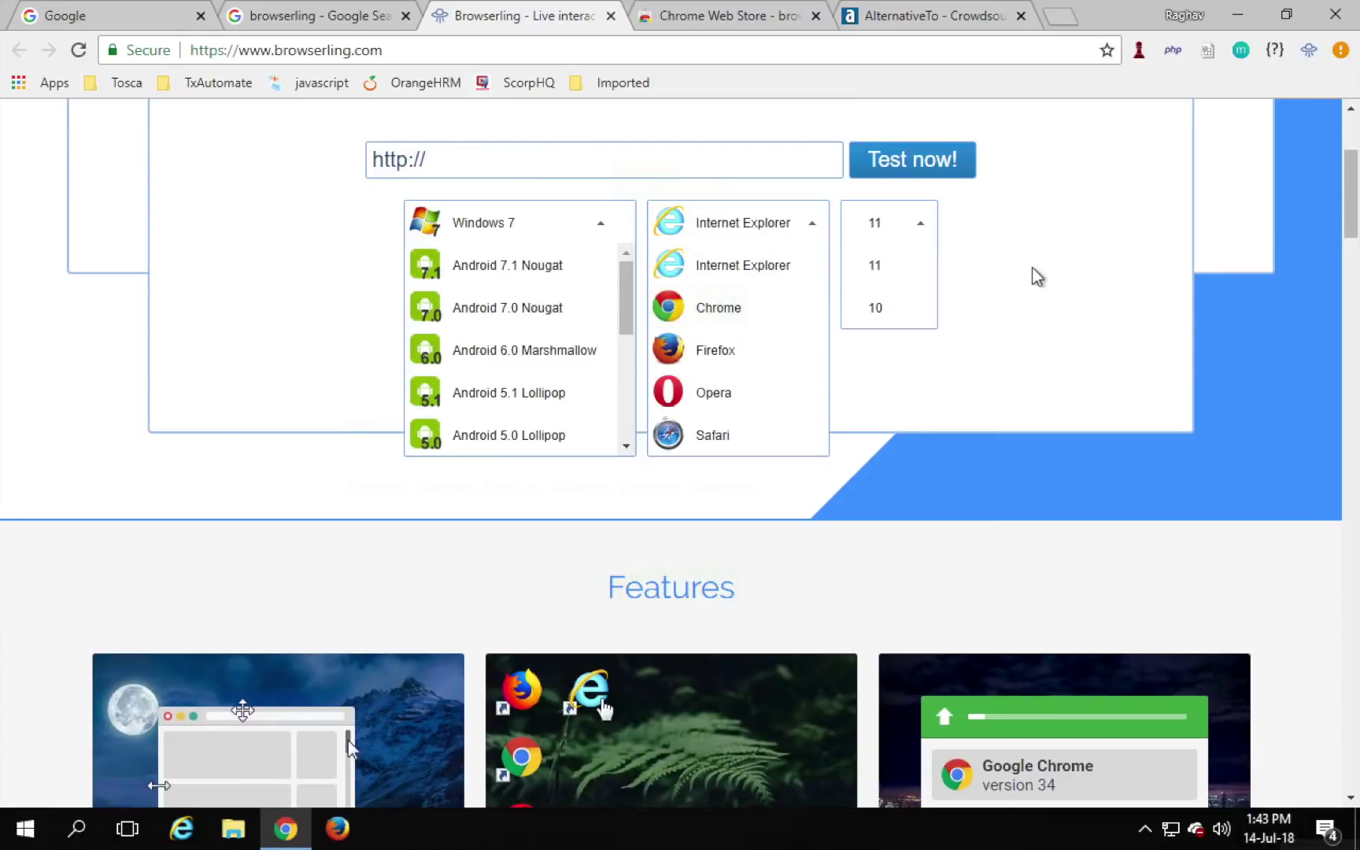
pyautogui.scroll(-2, 1028, 371)
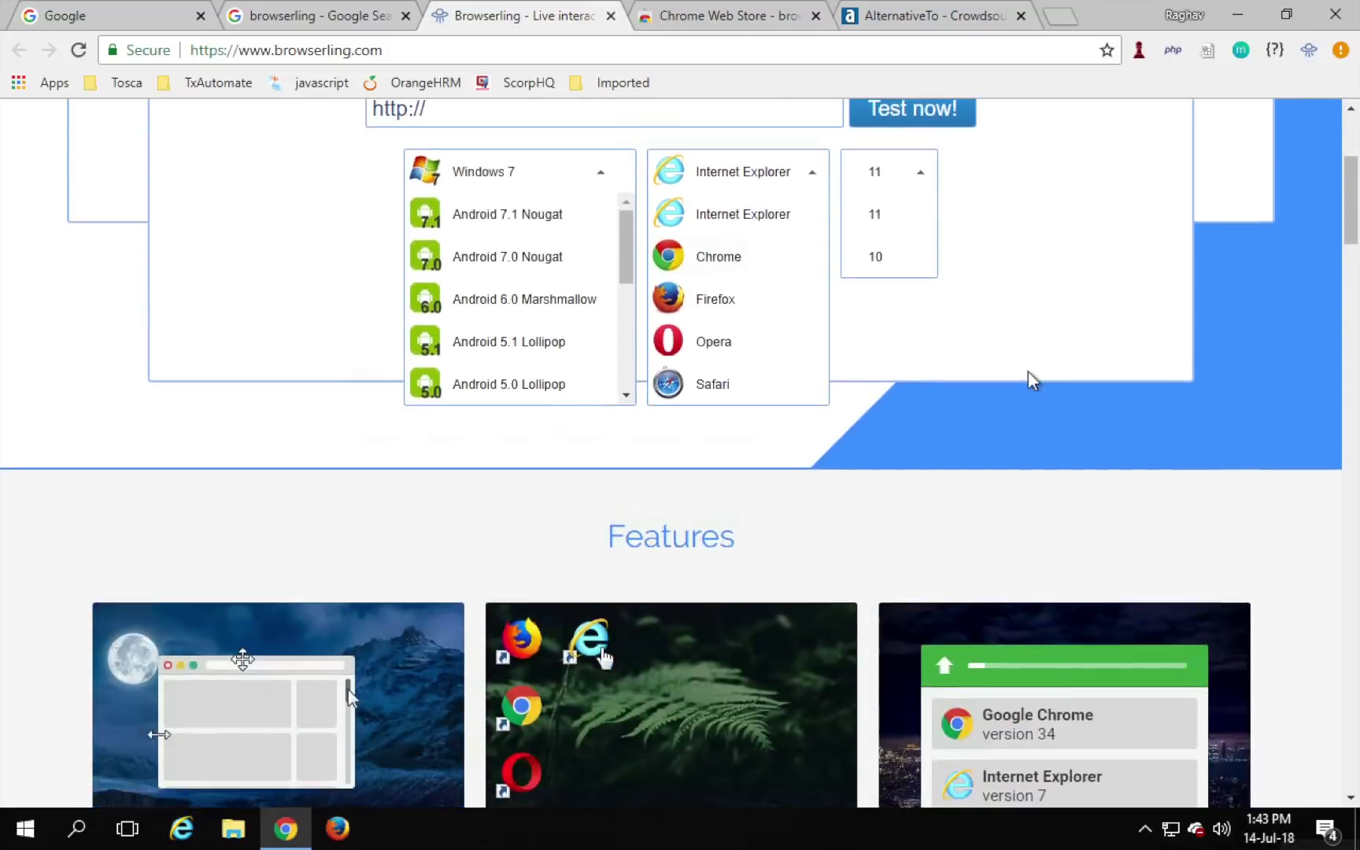
pyautogui.scroll(-2, 1027, 372)
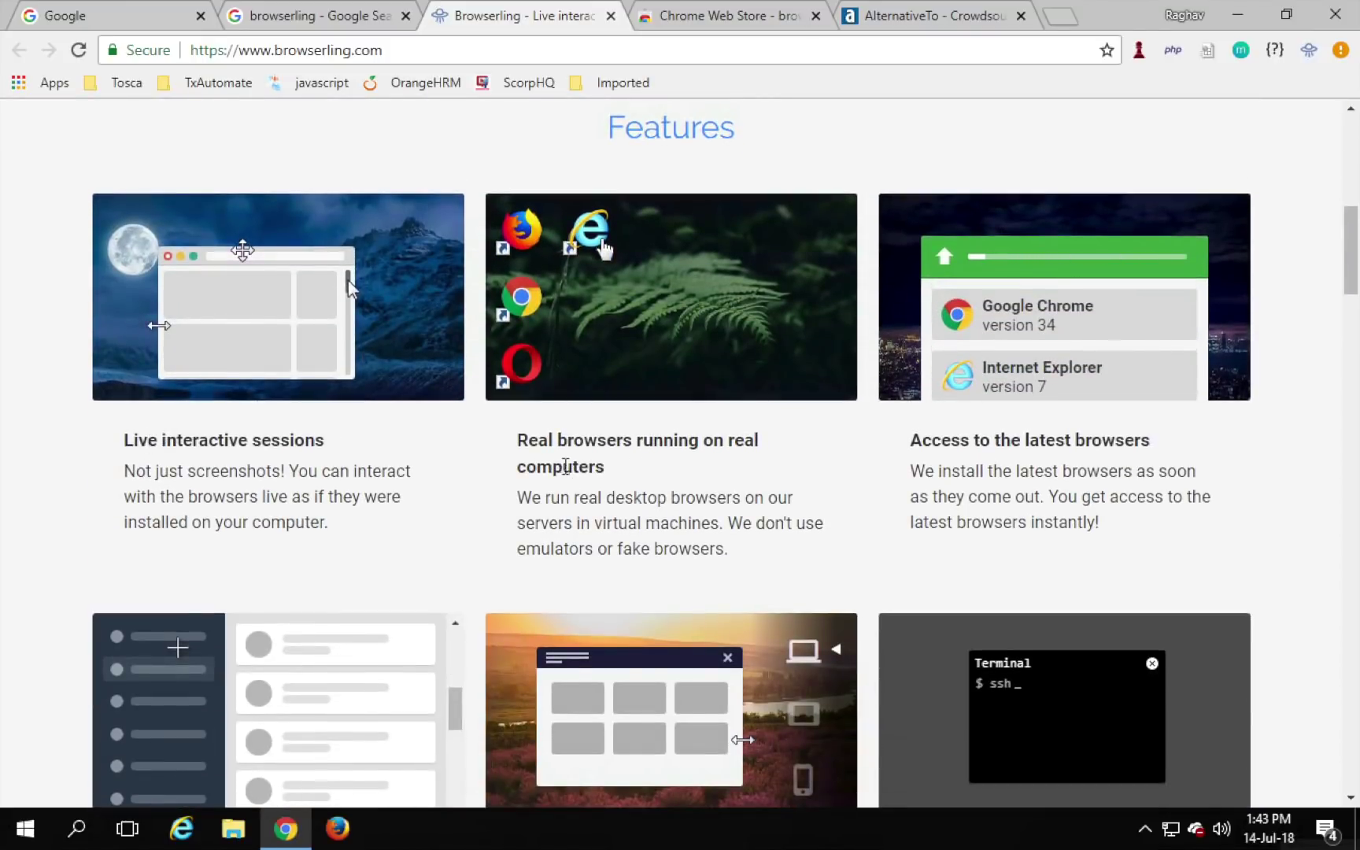
pyautogui.scroll(-2, 661, 469)
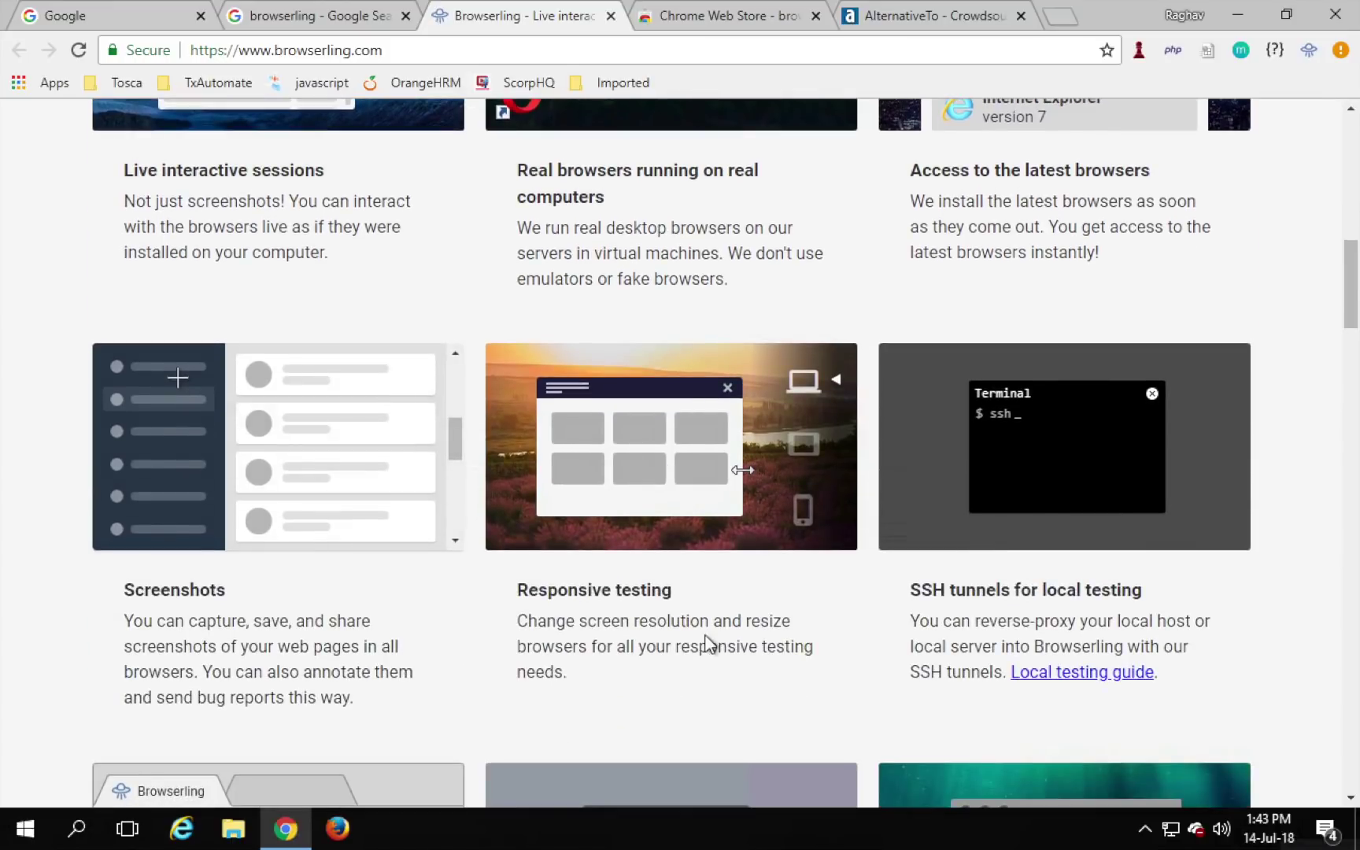
pyautogui.scroll(-2, 707, 643)
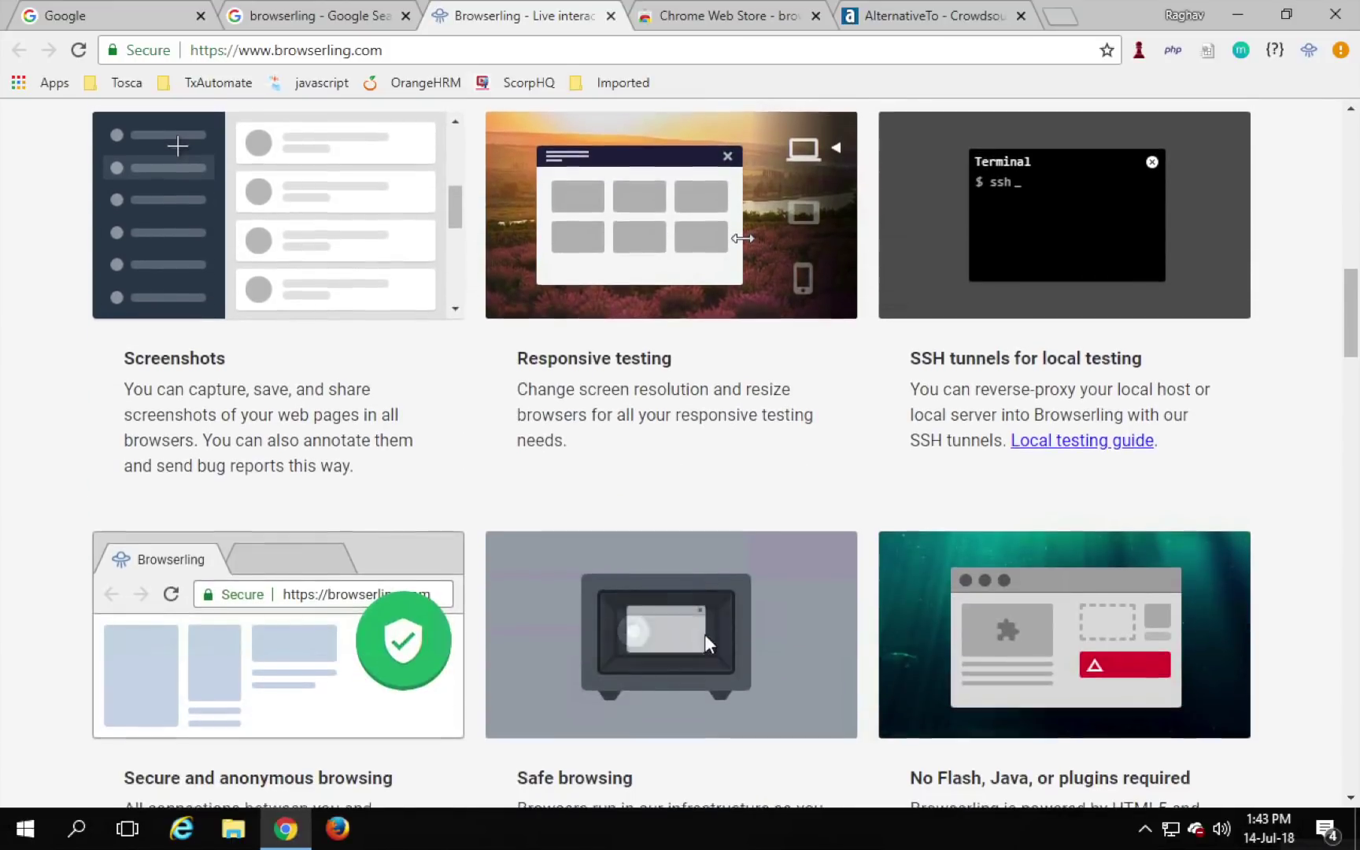
pyautogui.scroll(5, 705, 643)
pyautogui.scroll(2, 707, 643)
pyautogui.scroll(4, 707, 643)
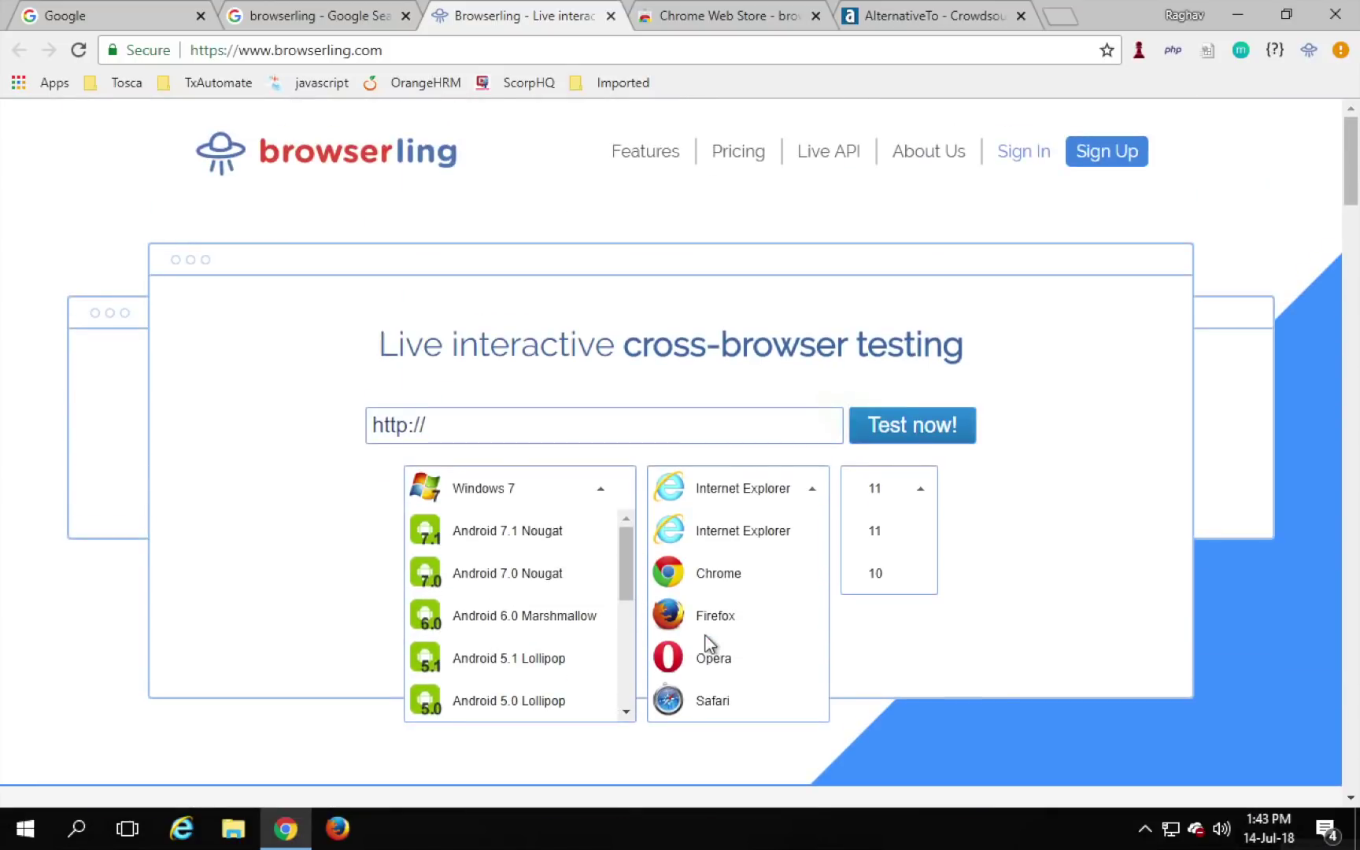
pyautogui.scroll(-5, 706, 595)
pyautogui.scroll(-3, 706, 590)
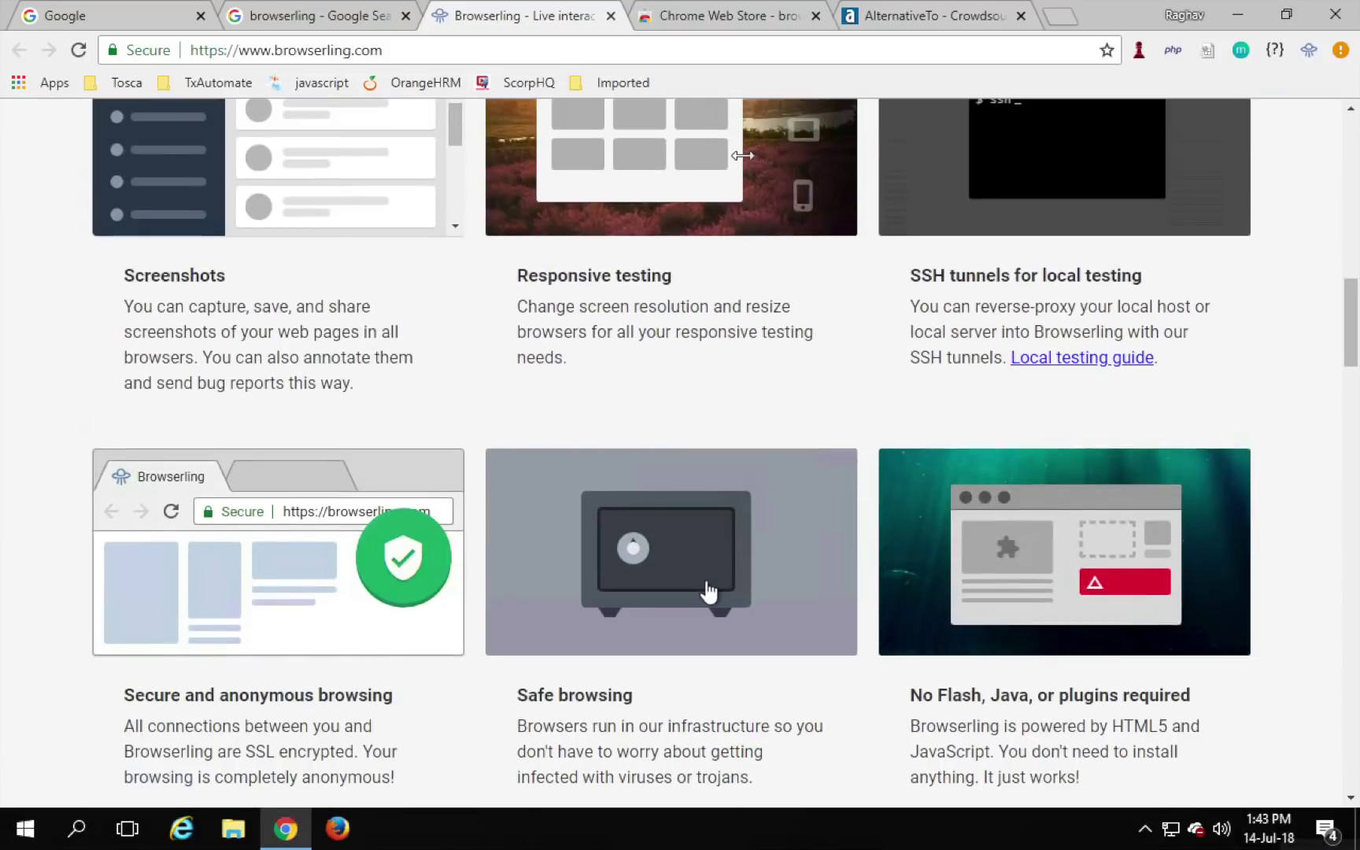
pyautogui.scroll(-6, 707, 591)
pyautogui.scroll(-1, 706, 591)
pyautogui.scroll(-4, 706, 583)
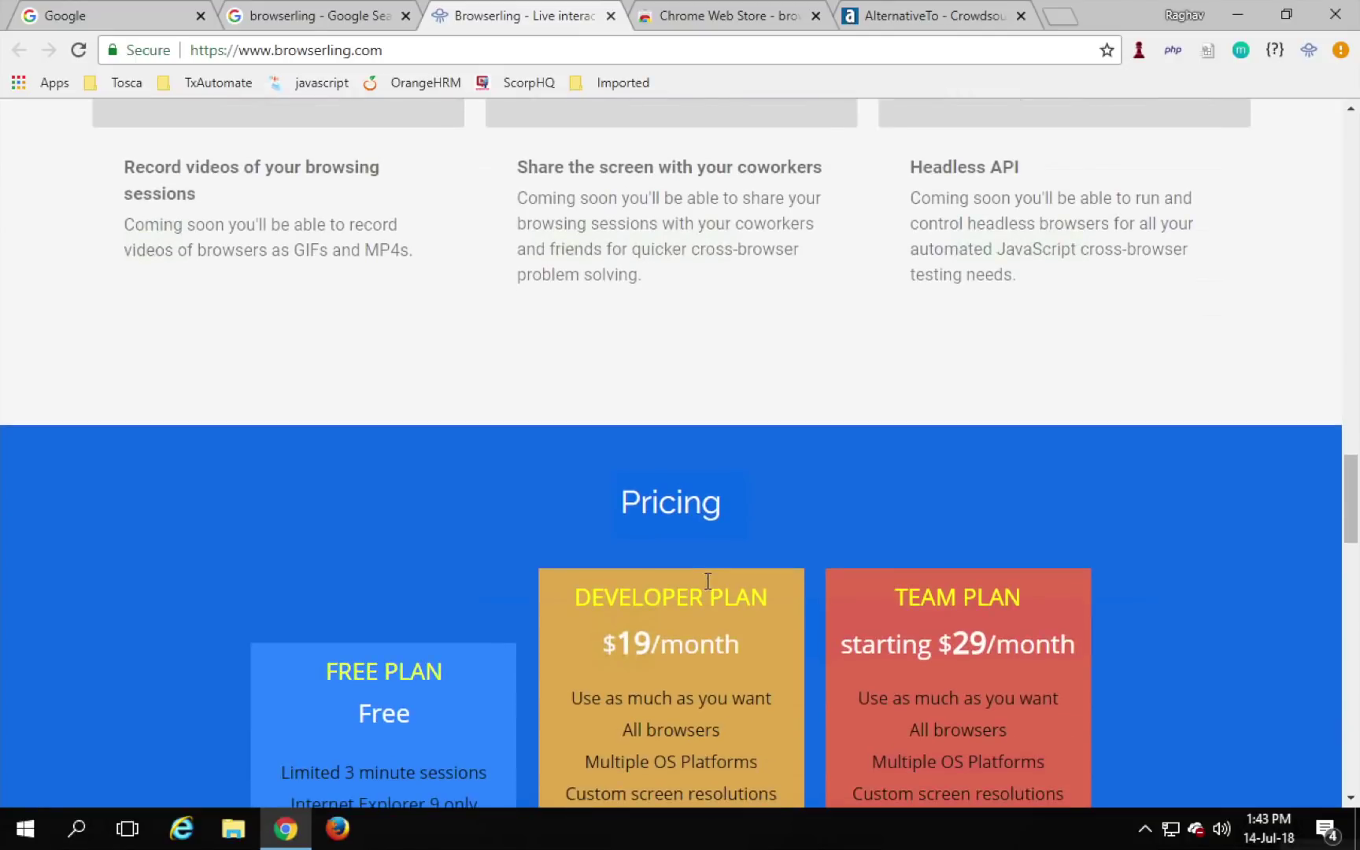
pyautogui.scroll(-2, 706, 580)
pyautogui.scroll(-1, 707, 582)
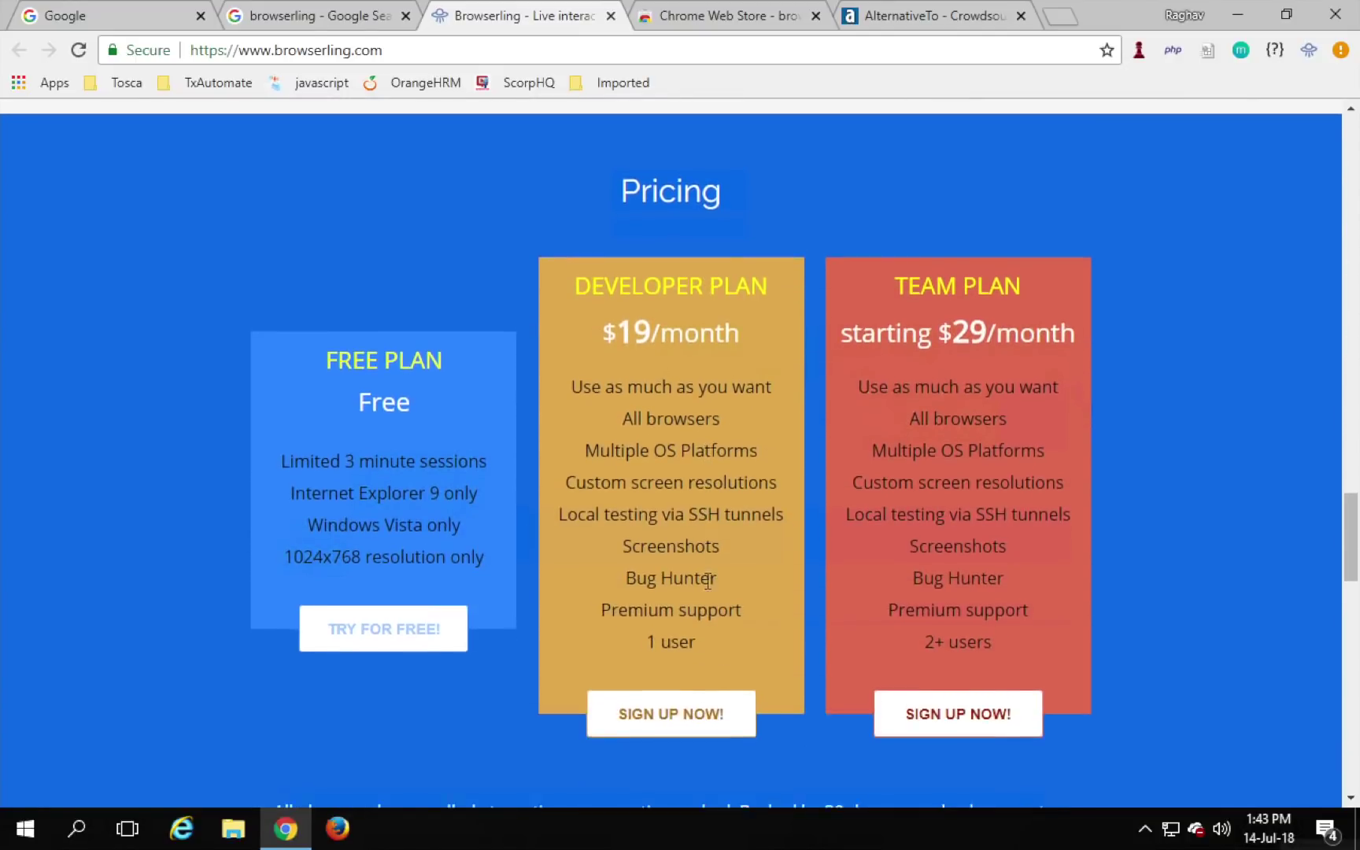
pyautogui.scroll(-1, 707, 583)
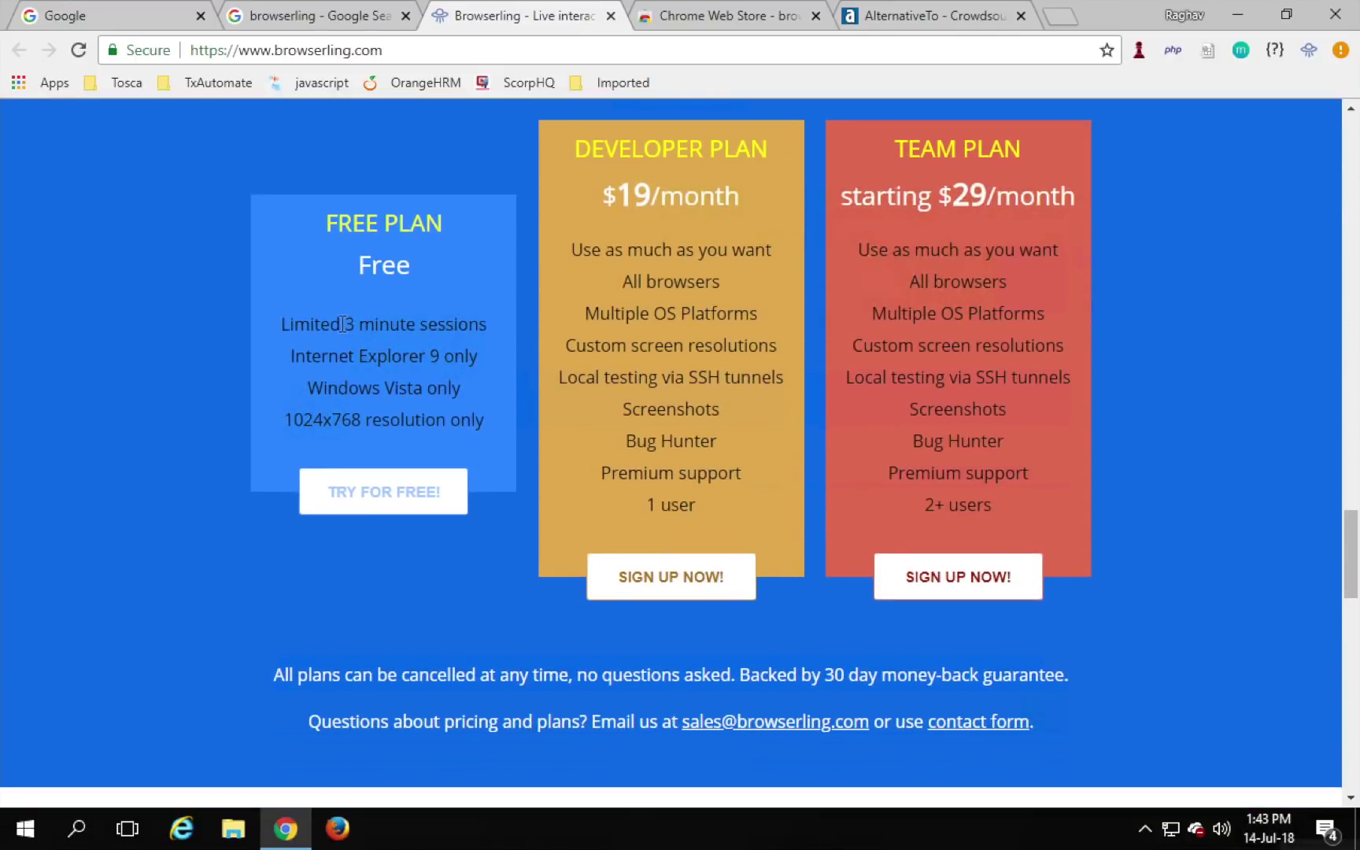
pyautogui.moveTo(311, 323); pyautogui.dragTo(460, 329)
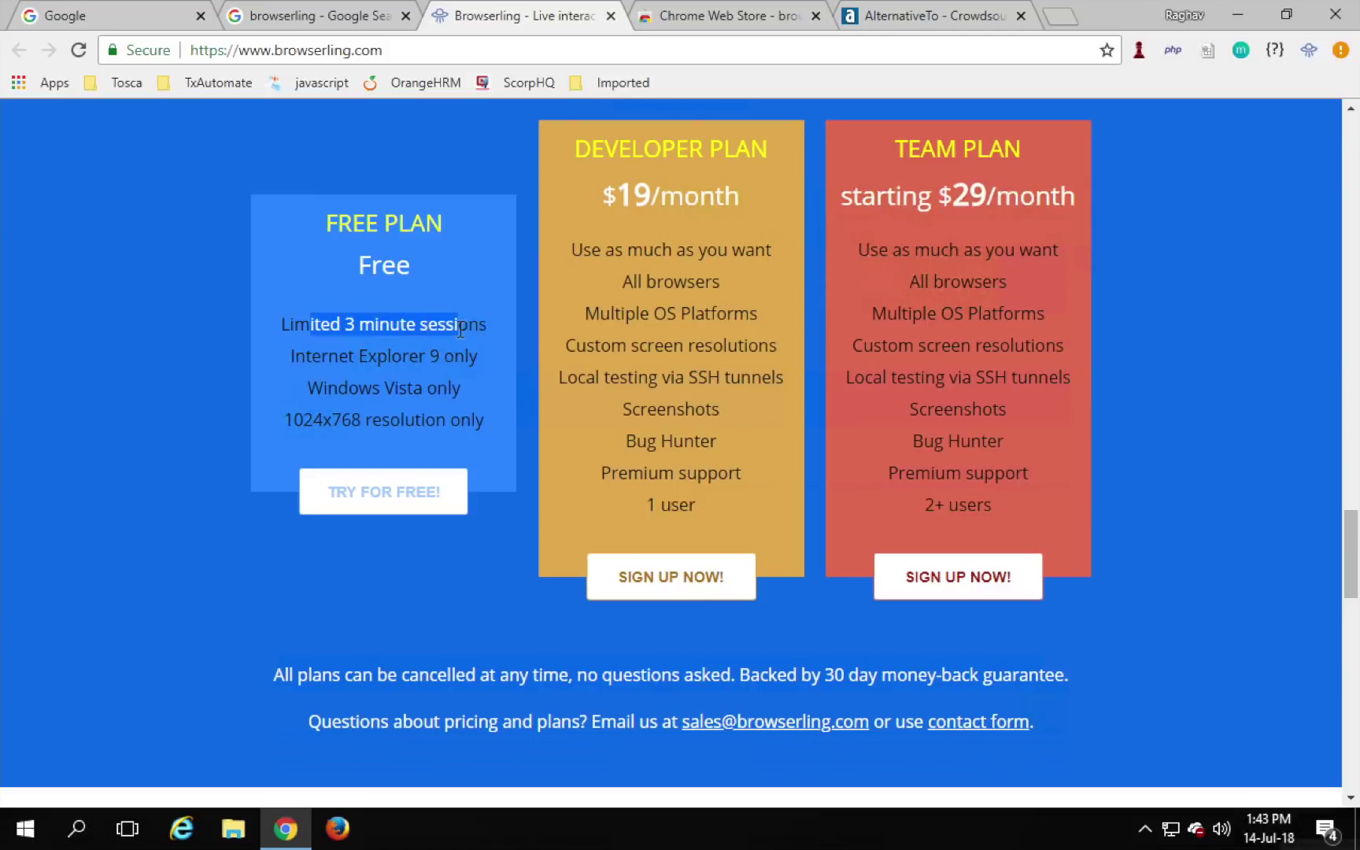
pyautogui.moveTo(303, 359); pyautogui.dragTo(479, 415)
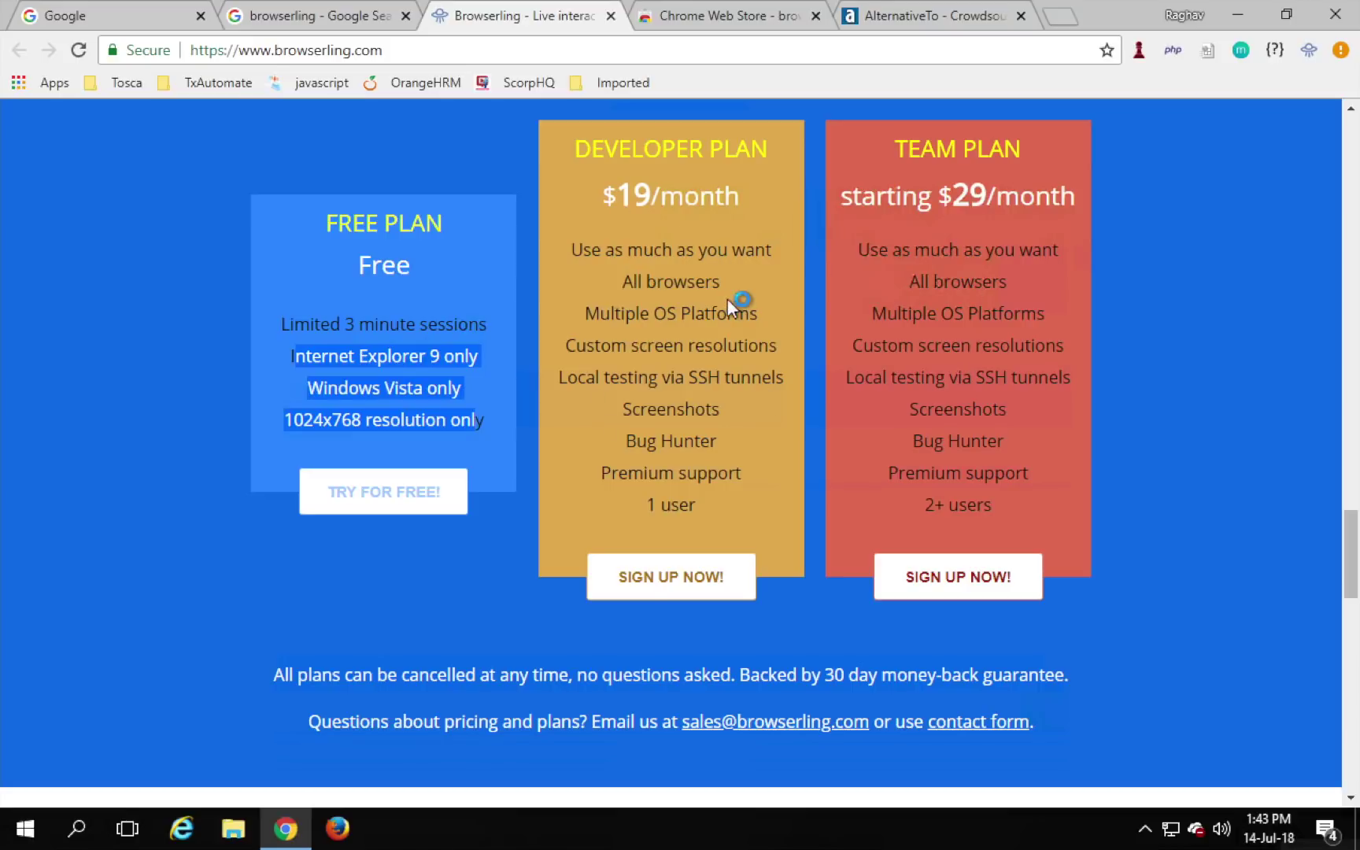
pyautogui.scroll(10, 727, 299)
pyautogui.scroll(5, 727, 299)
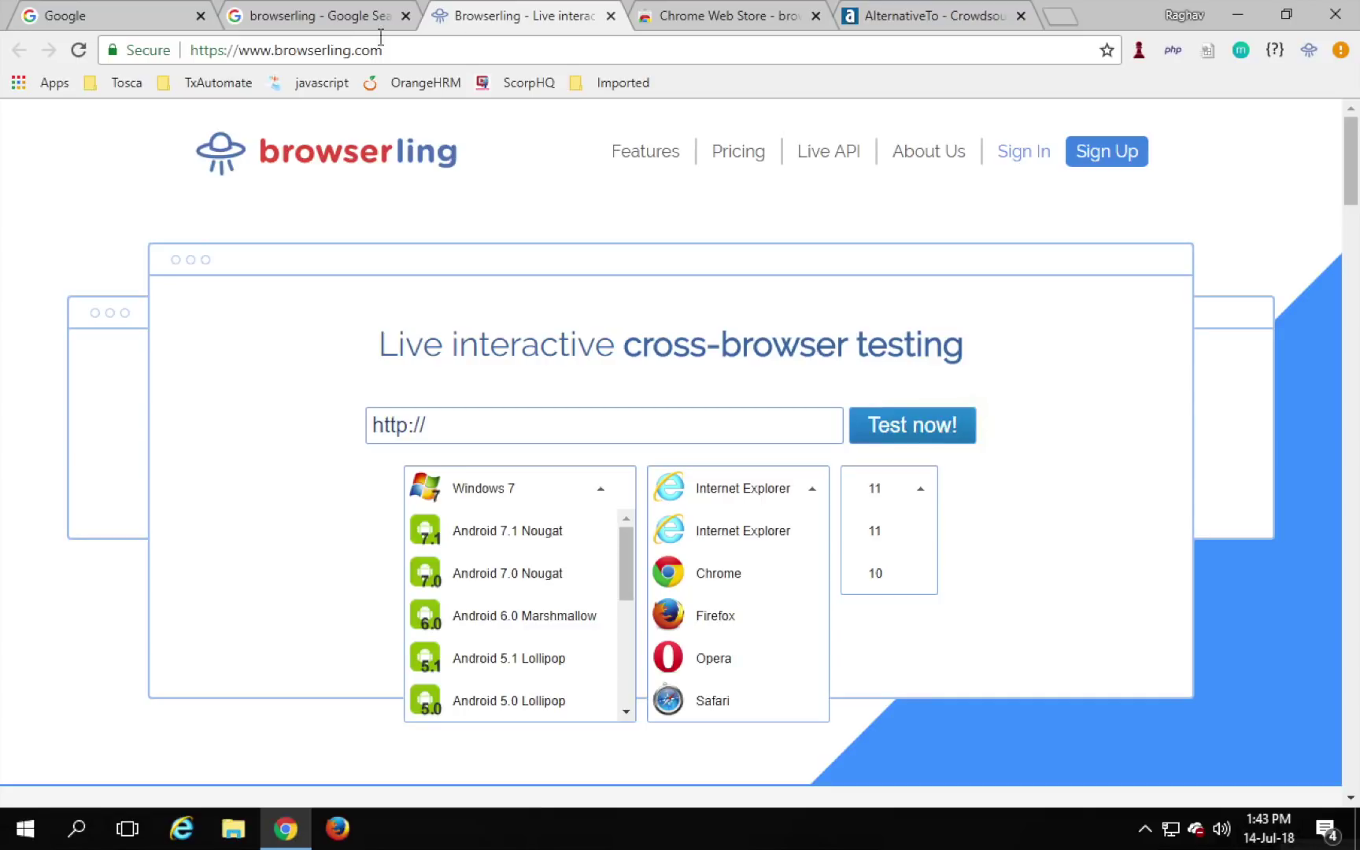
# Step: Show the Chrome Web Store results for the Browserling extension, then start a blank tab
pyautogui.click(670, 15)
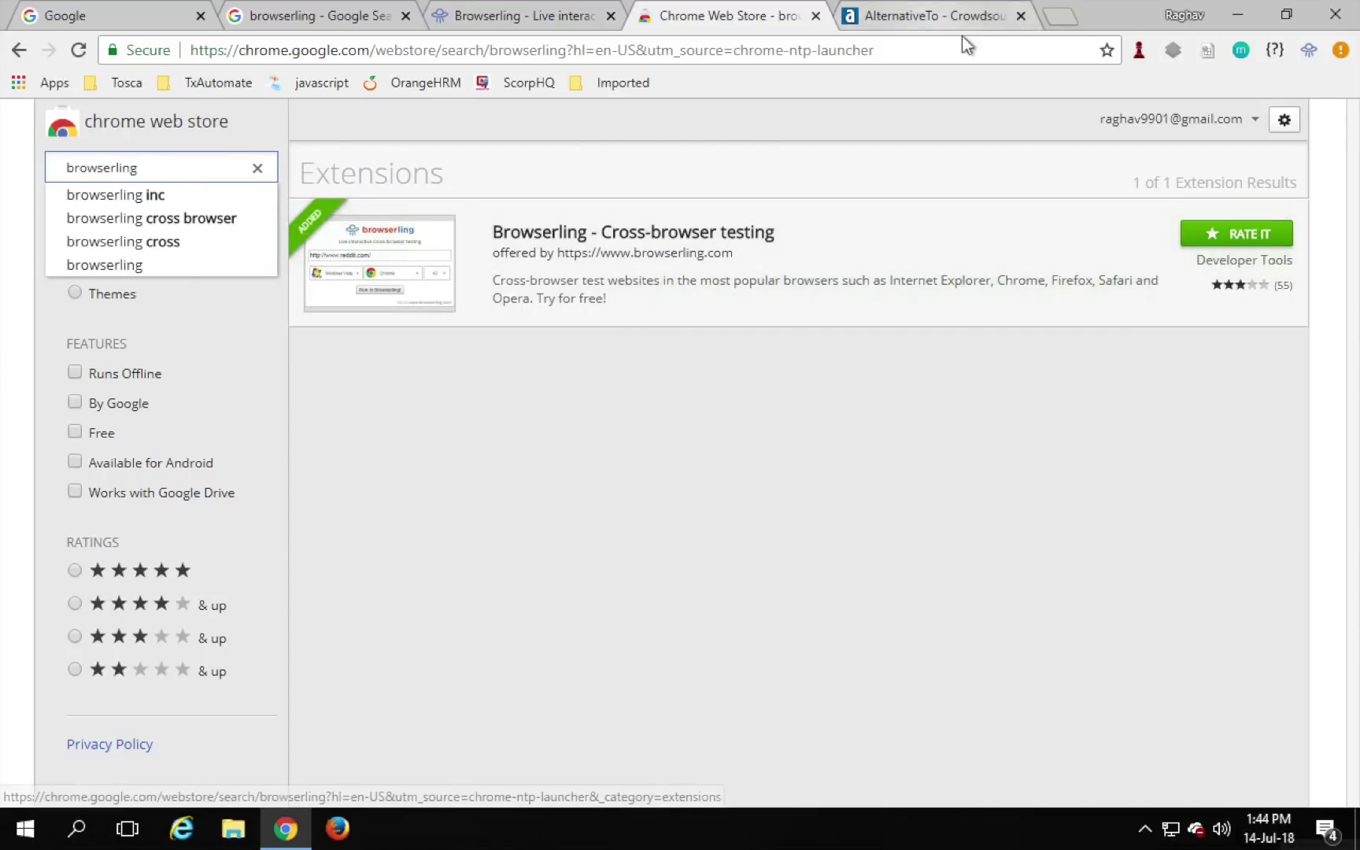
pyautogui.click(1063, 18)
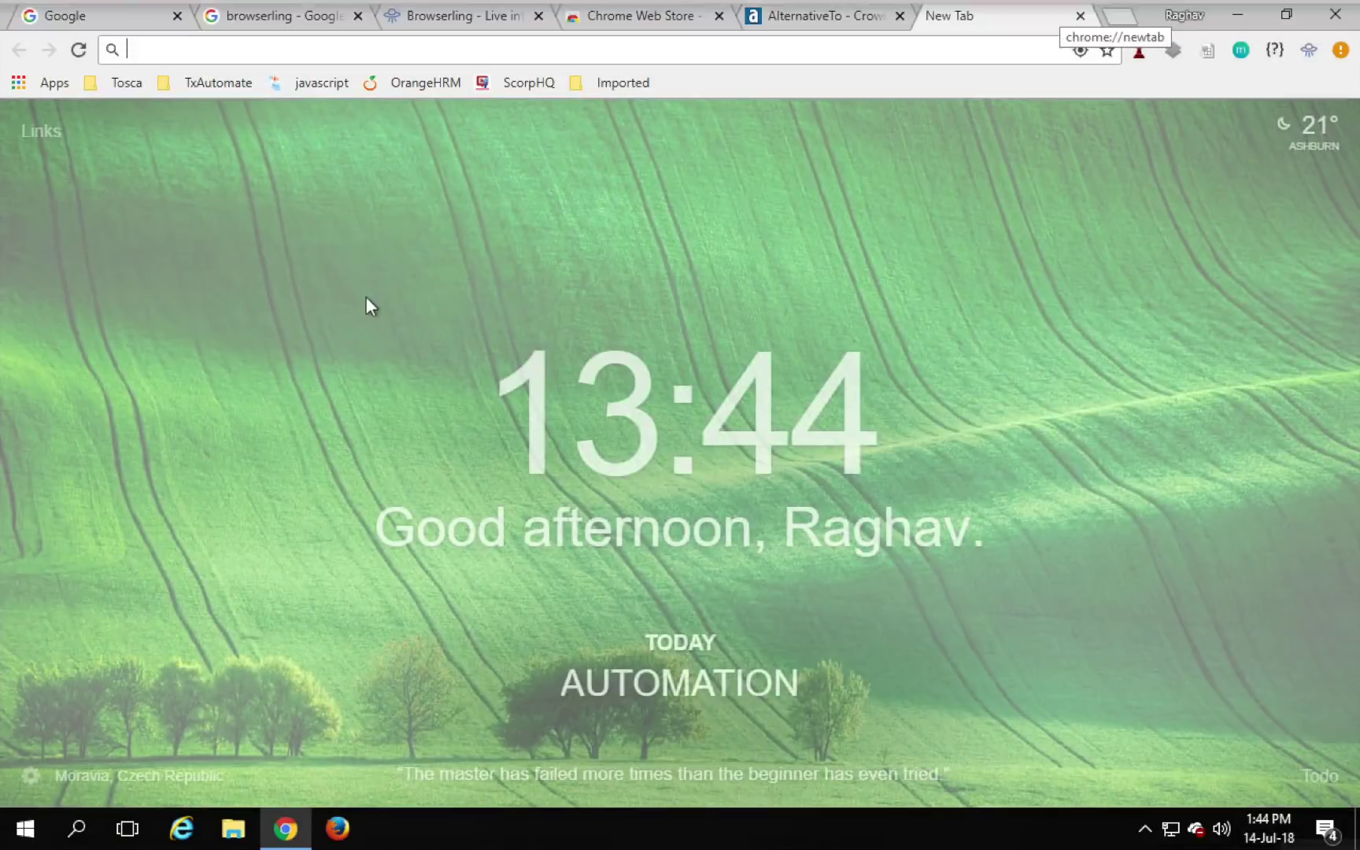
pyautogui.write('lifecharger.org')
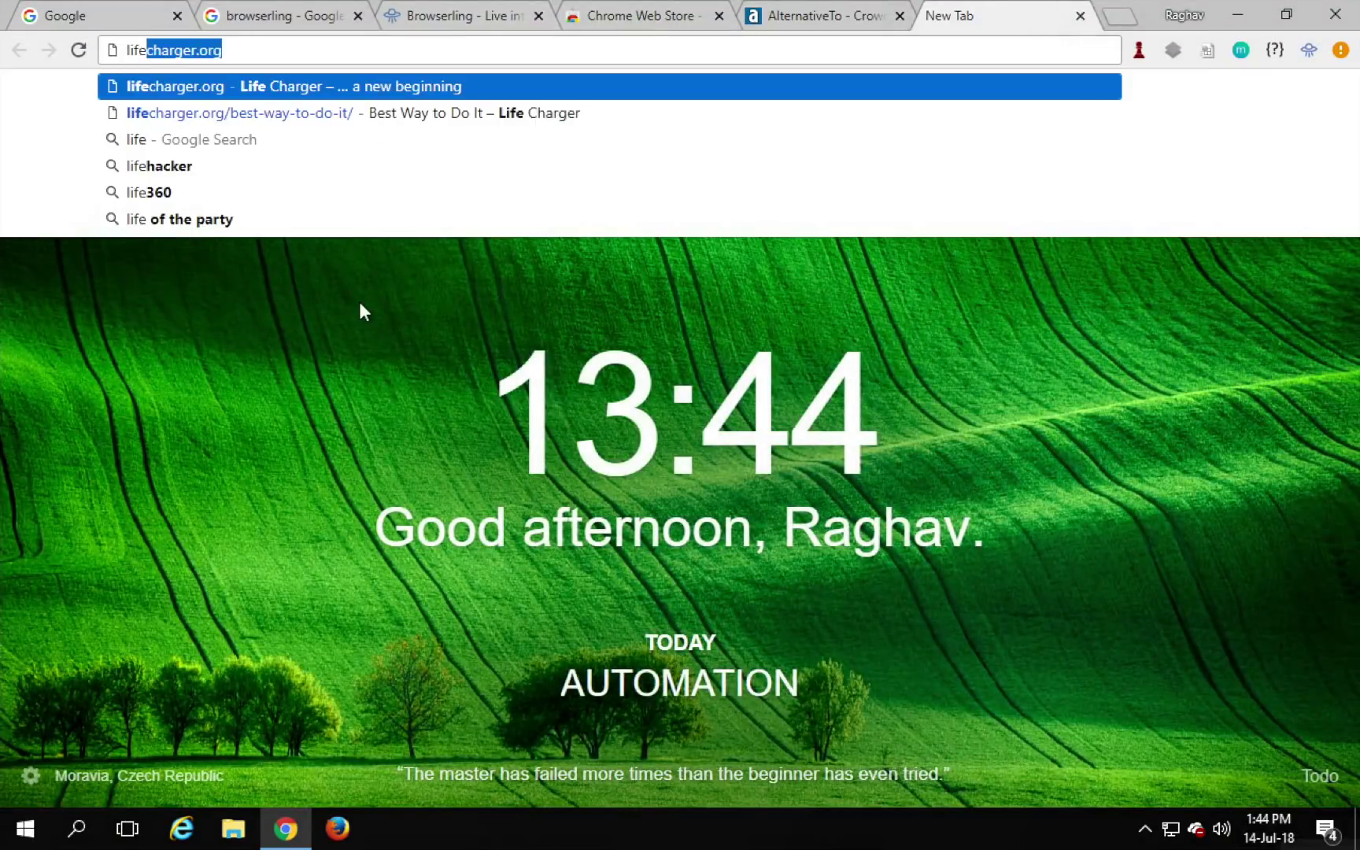
# Step: Load lifecharger.org in the new Chrome tab
pyautogui.press('Return')
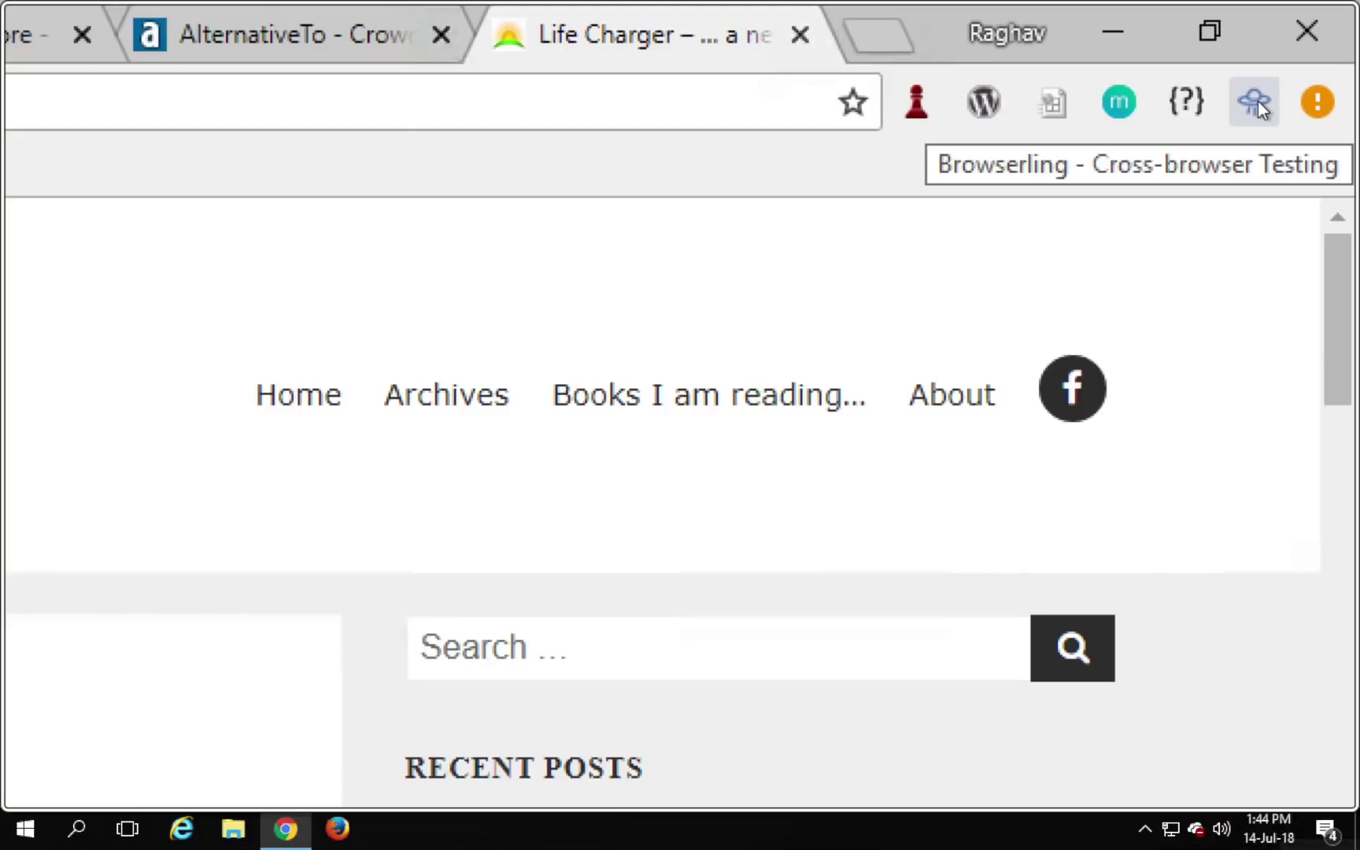
# Step: Launch a Browserling live test of lifecharger.org on Windows 10 with Chrome 55
pyautogui.click(1258, 101)
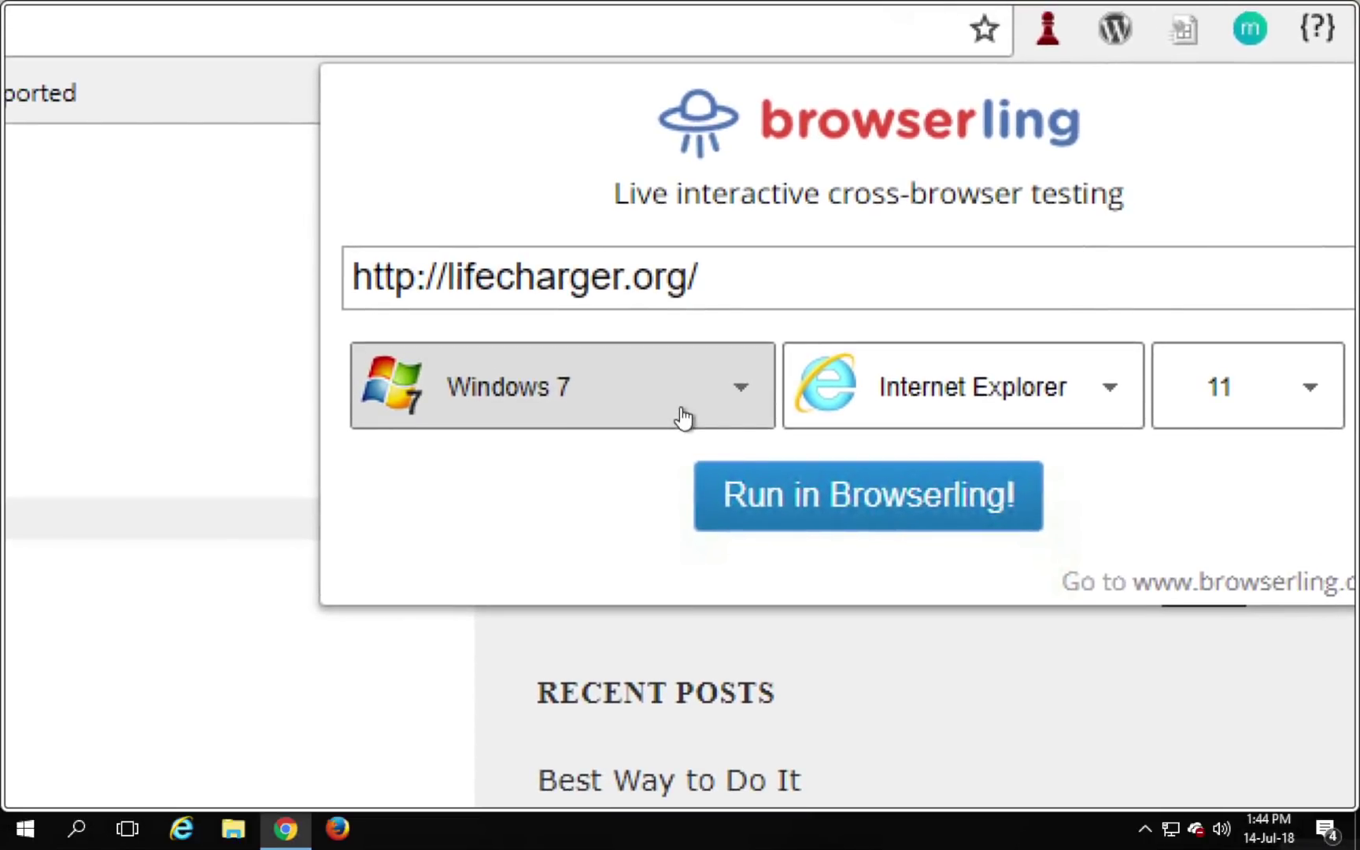
pyautogui.click(683, 416)
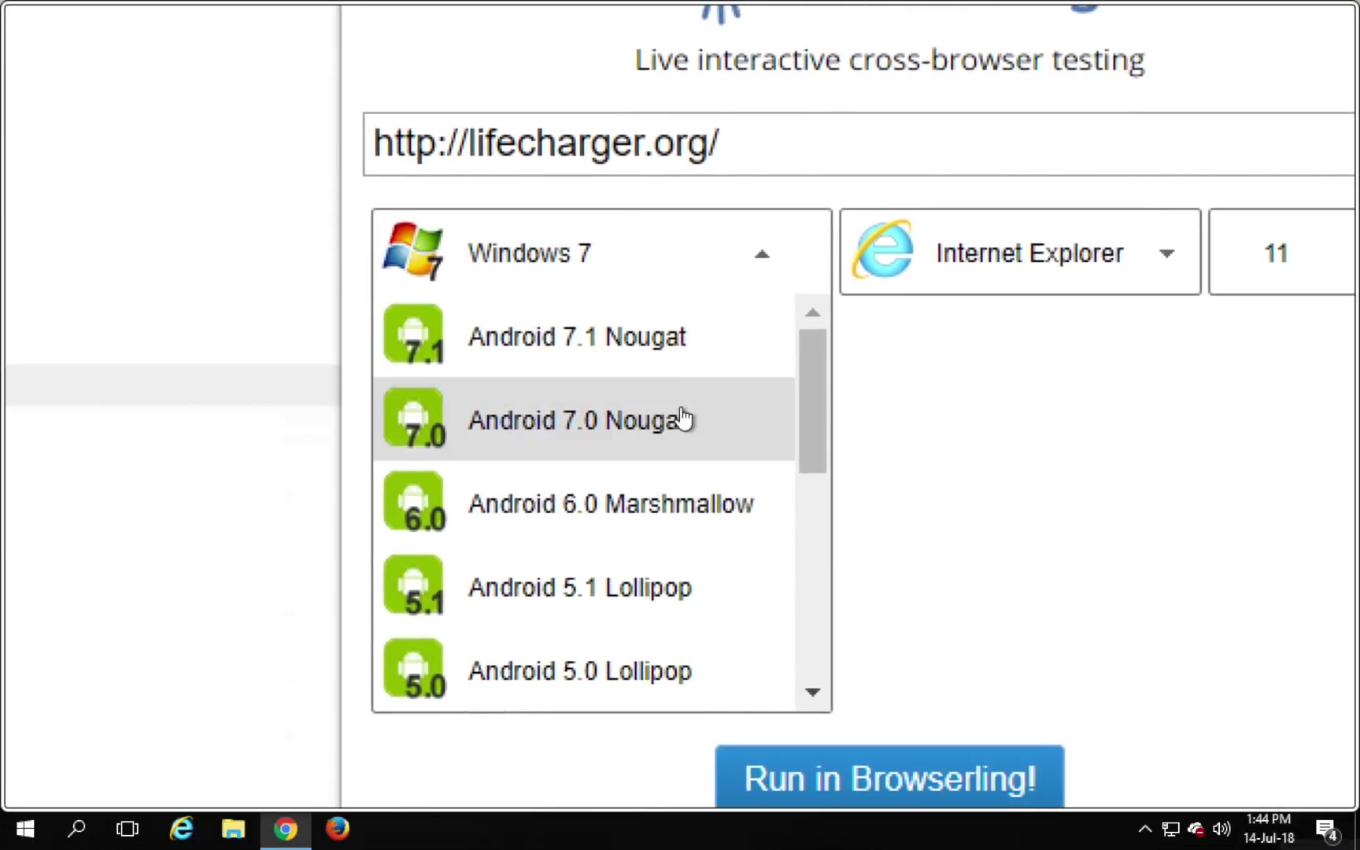
pyautogui.scroll(-10, 682, 416)
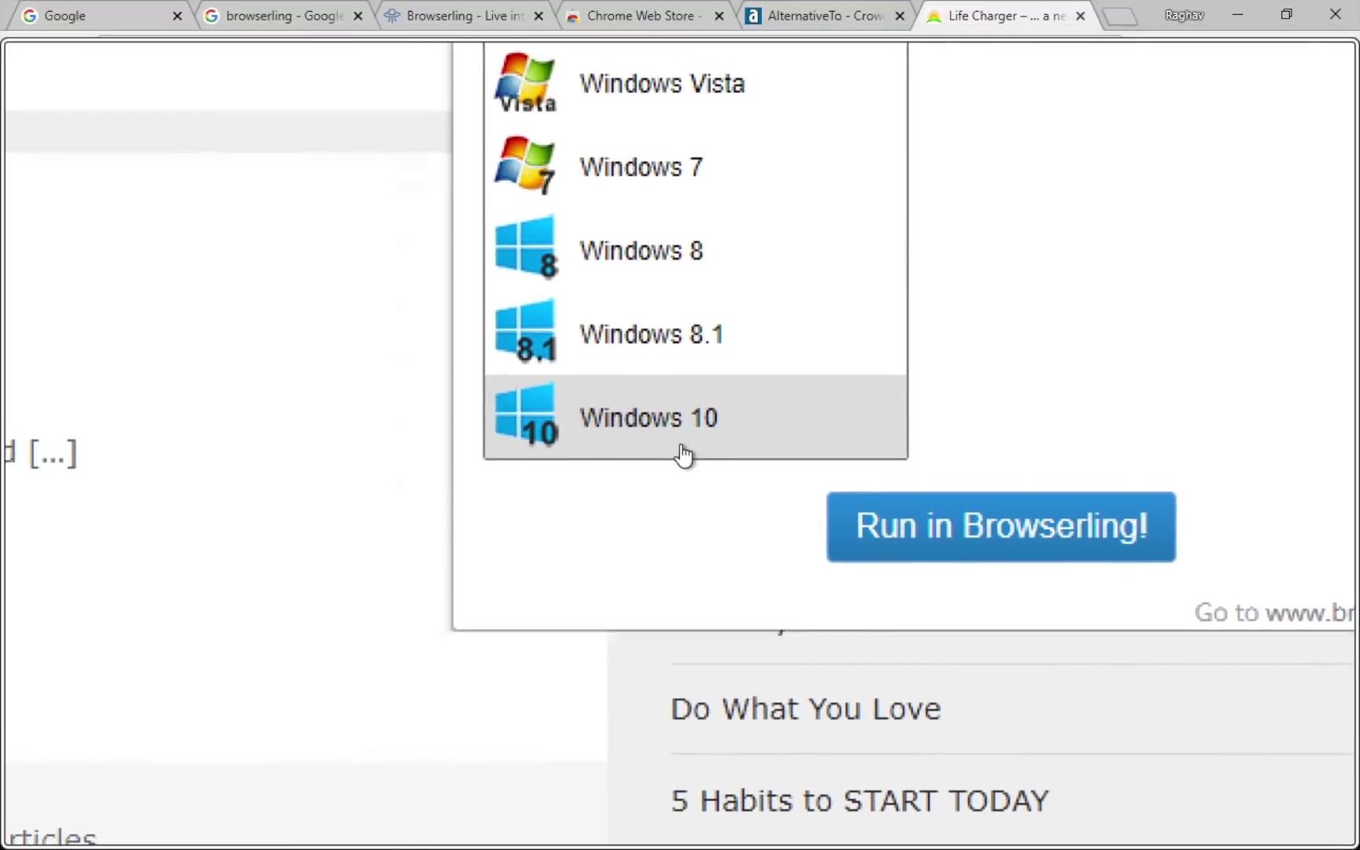
pyautogui.click(682, 454)
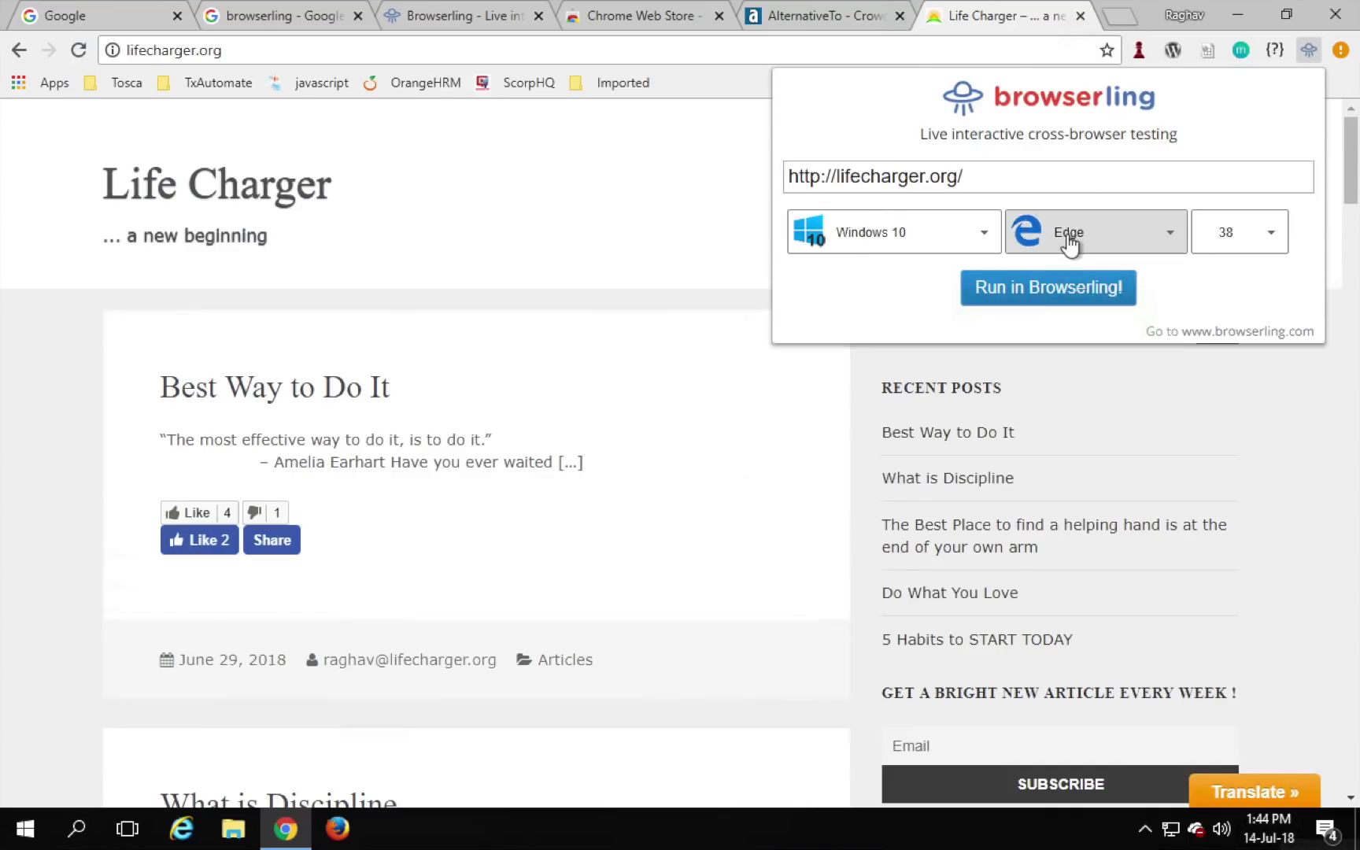
pyautogui.click(1069, 244)
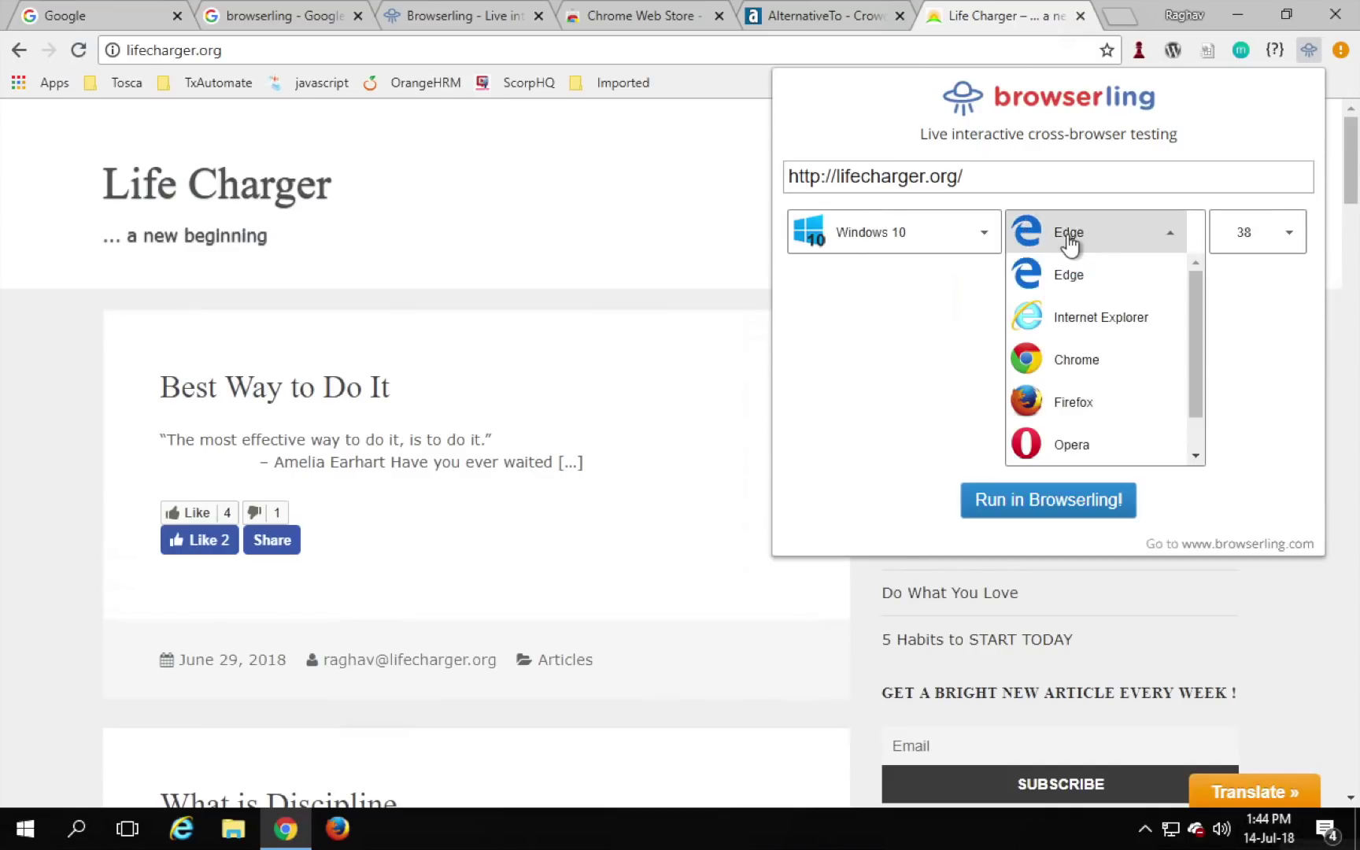
pyautogui.click(1060, 357)
pyautogui.click(1262, 234)
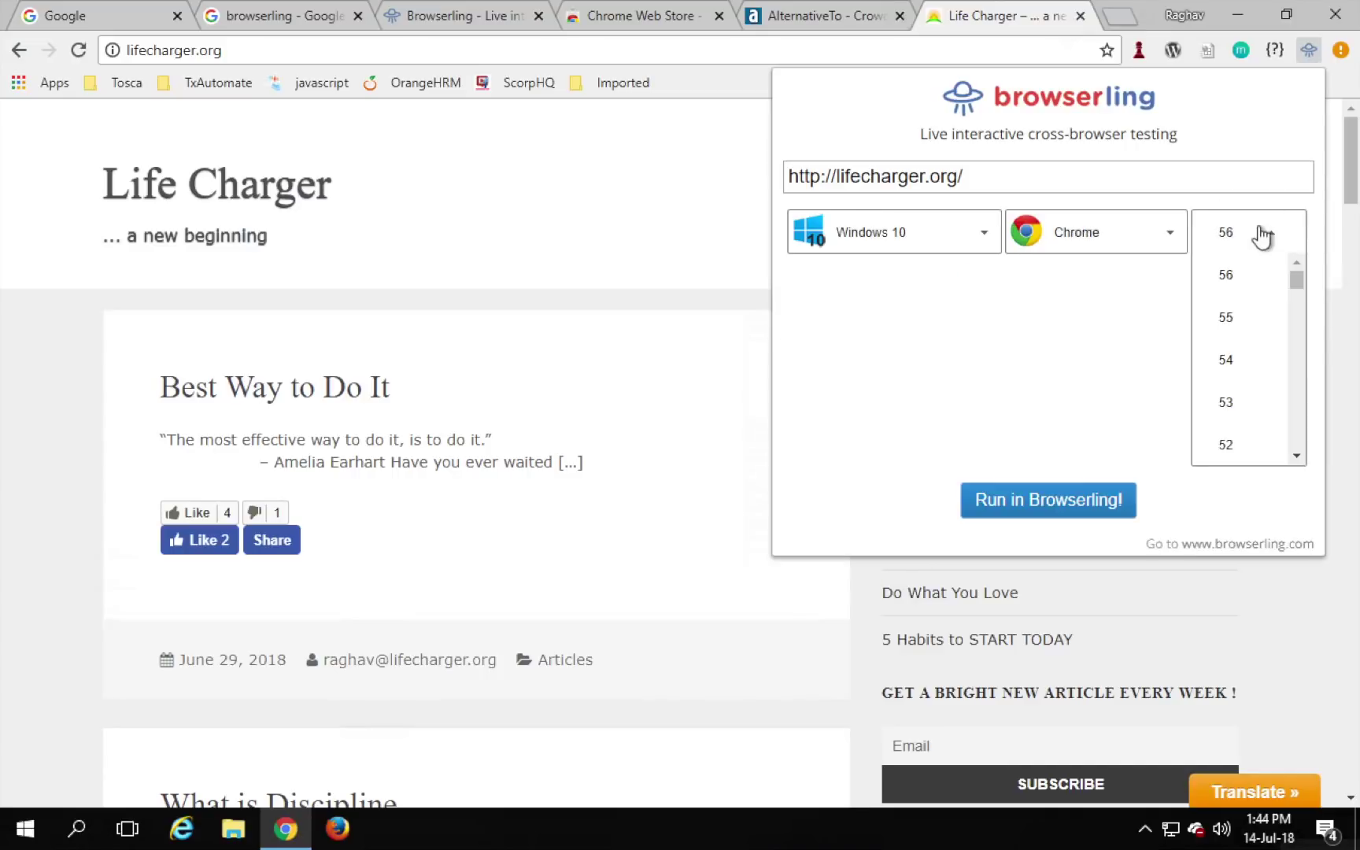
pyautogui.click(1235, 310)
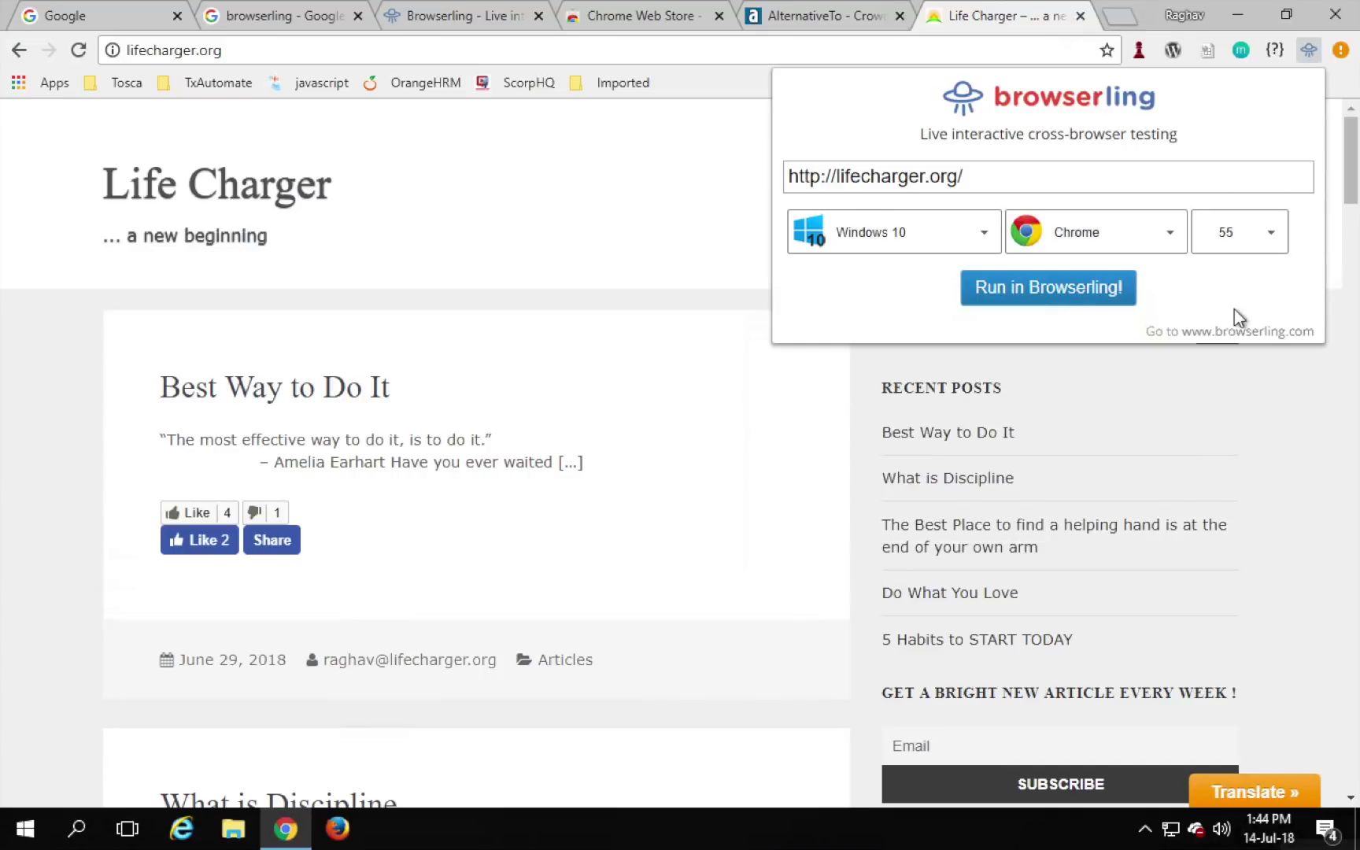
pyautogui.click(1072, 298)
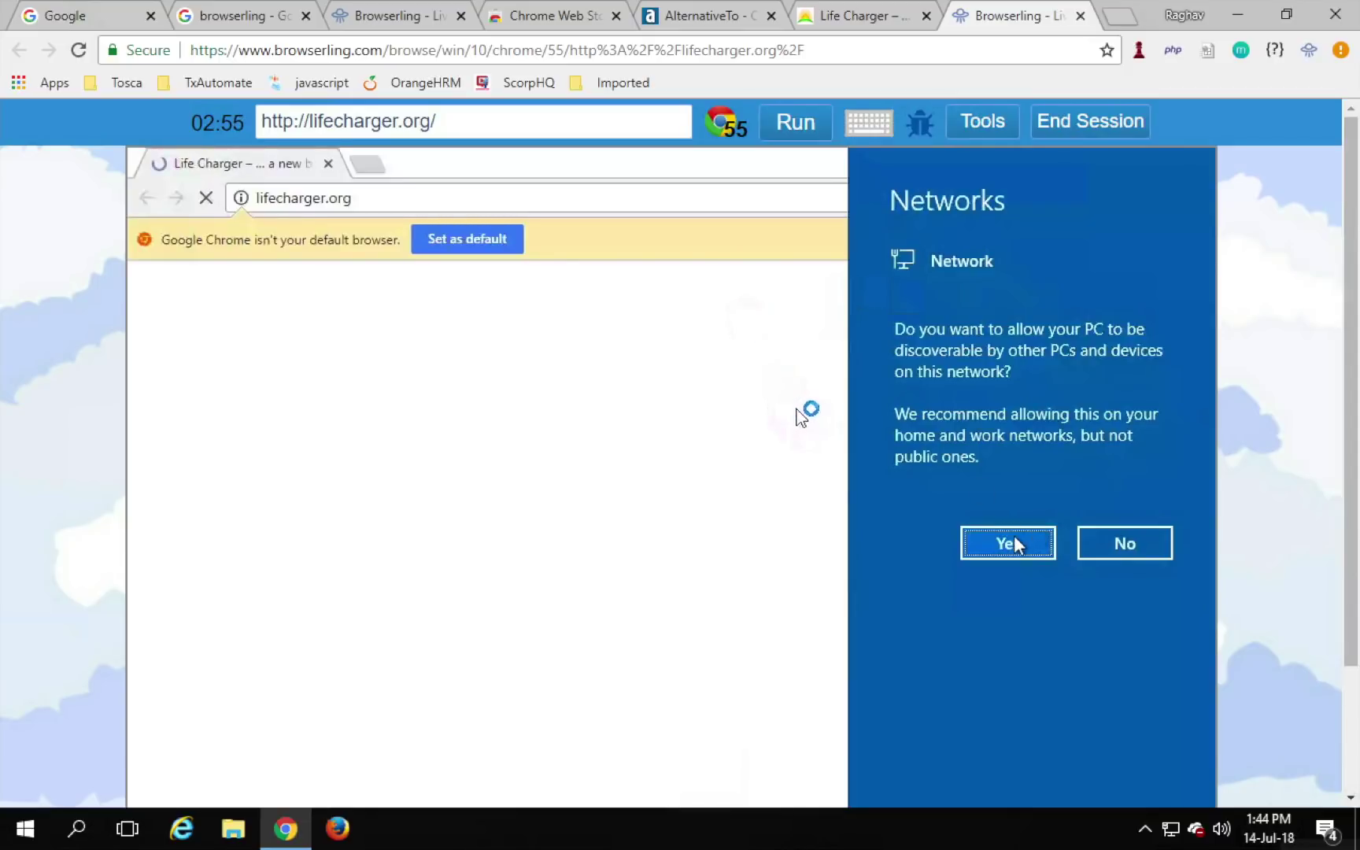
pyautogui.click(1006, 541)
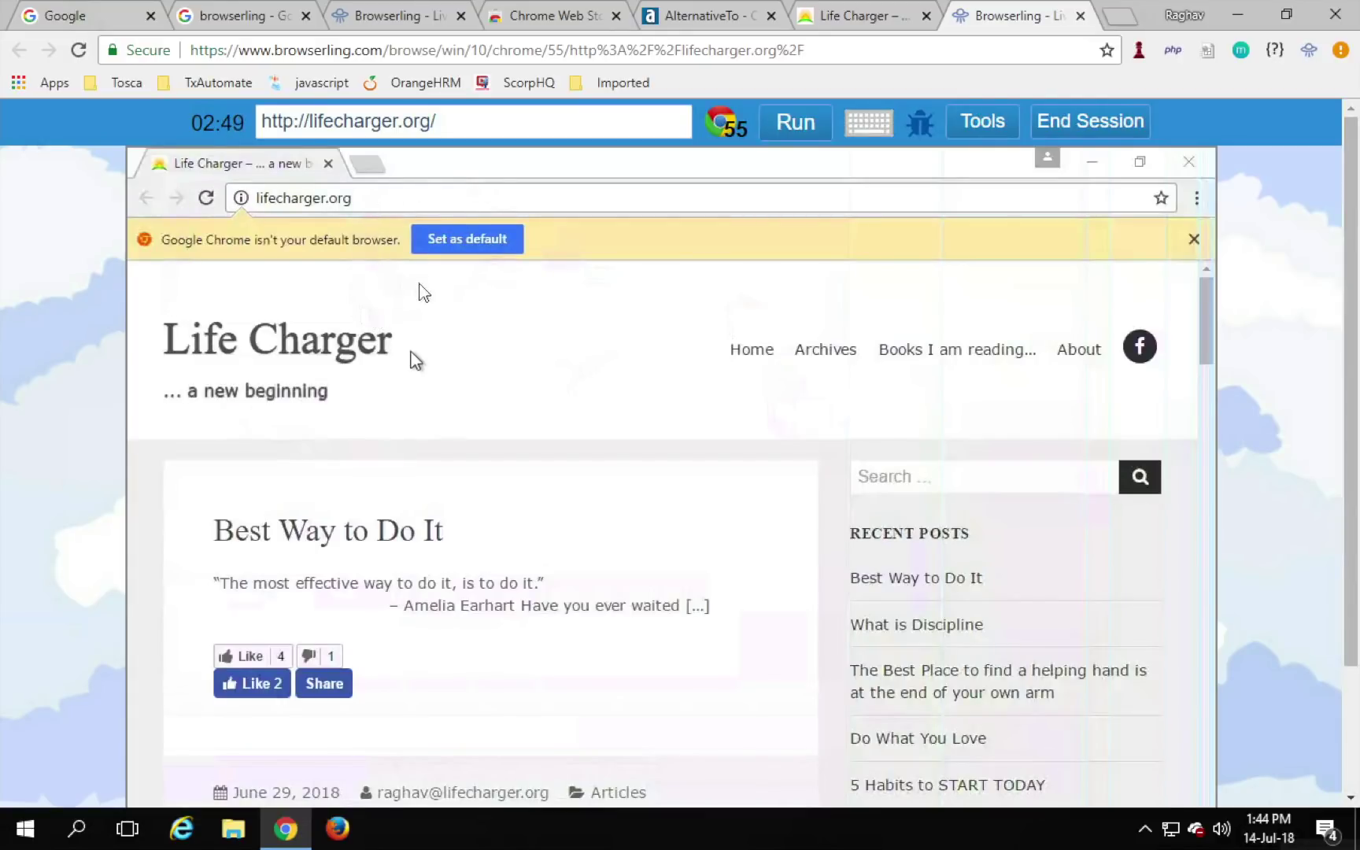
pyautogui.click(348, 341)
pyautogui.click(997, 123)
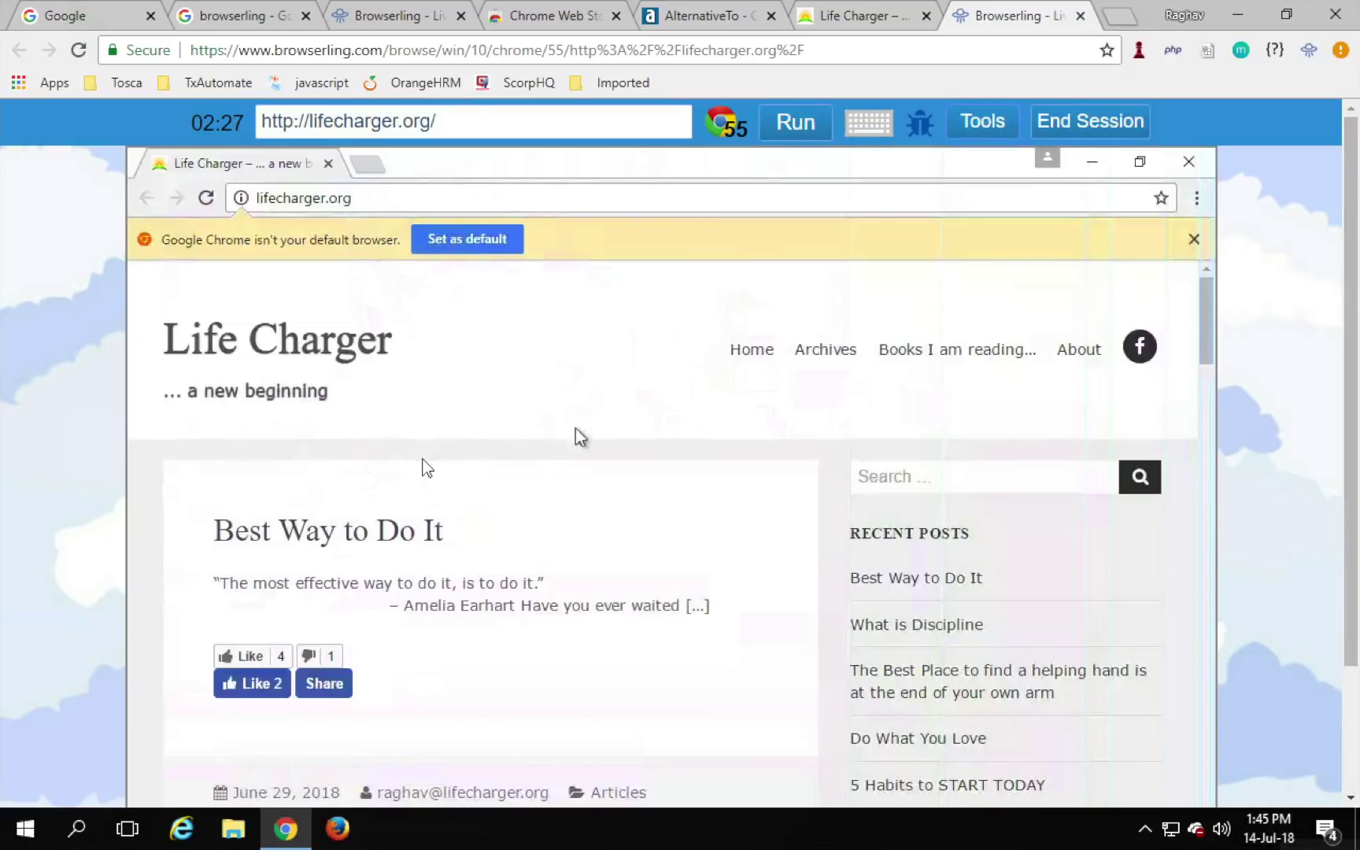
# Step: With Bug Hunter, underline the tagline in red and box the Best Way to Do It heading
pyautogui.click(916, 123)
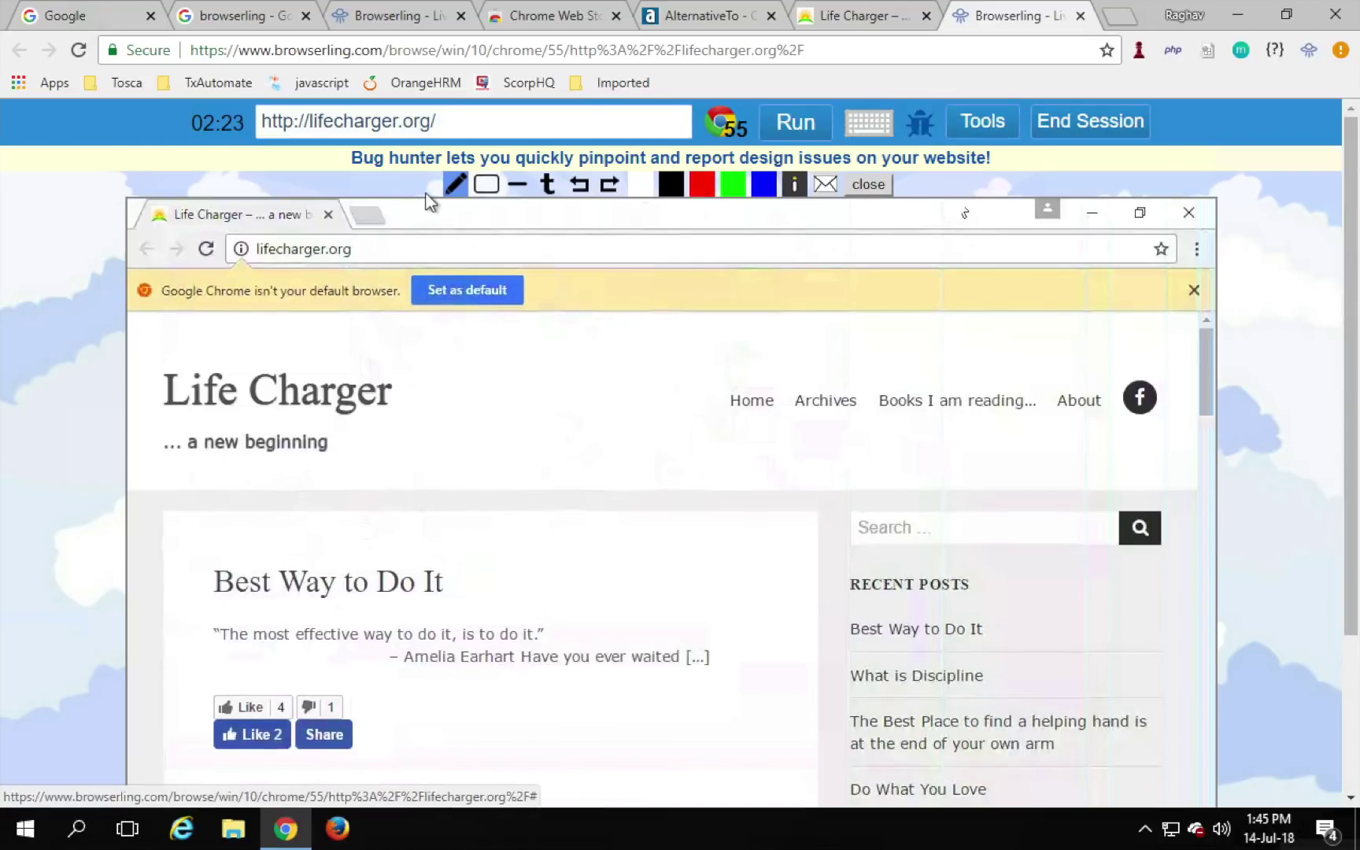
pyautogui.moveTo(188, 492); pyautogui.dragTo(547, 490)
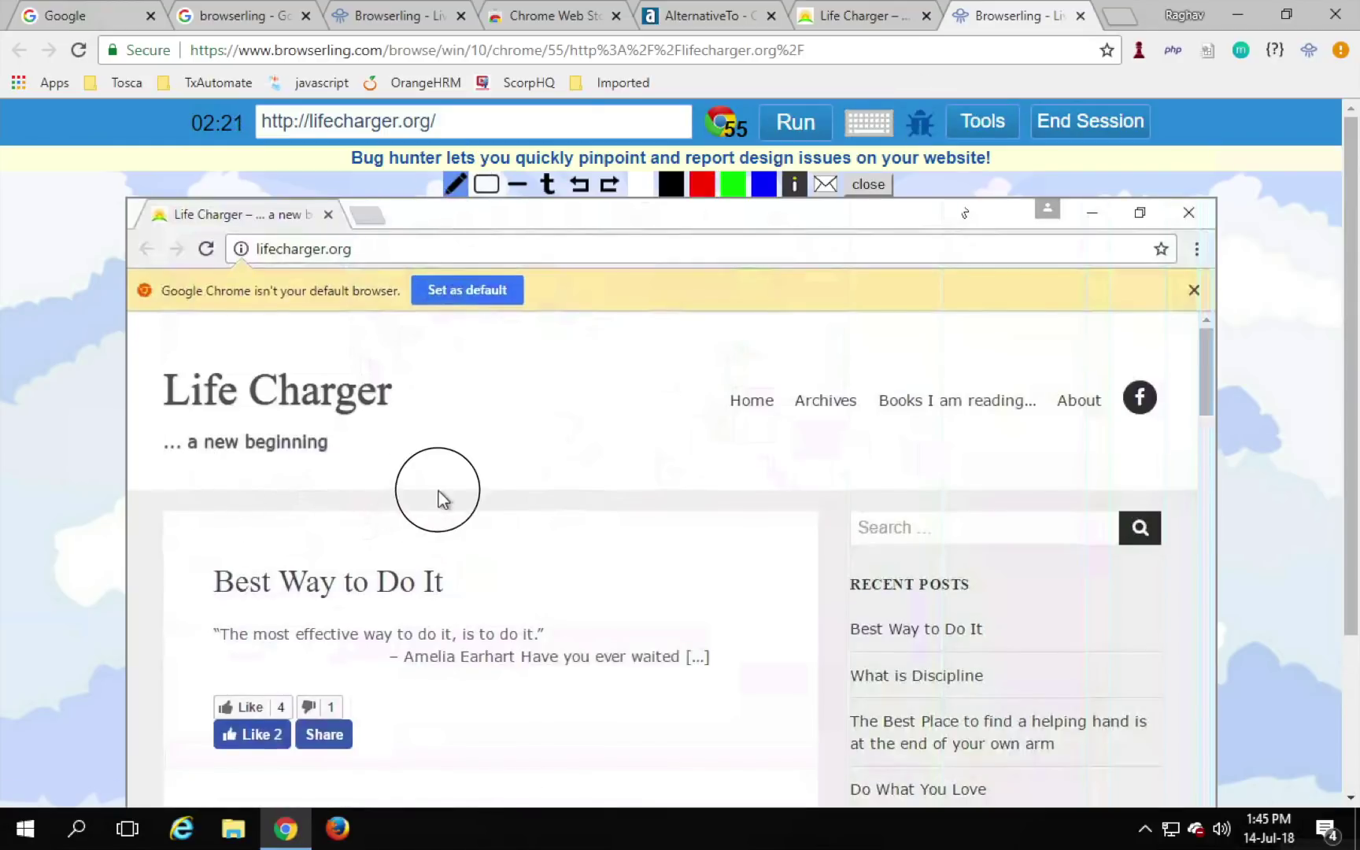
pyautogui.click(487, 186)
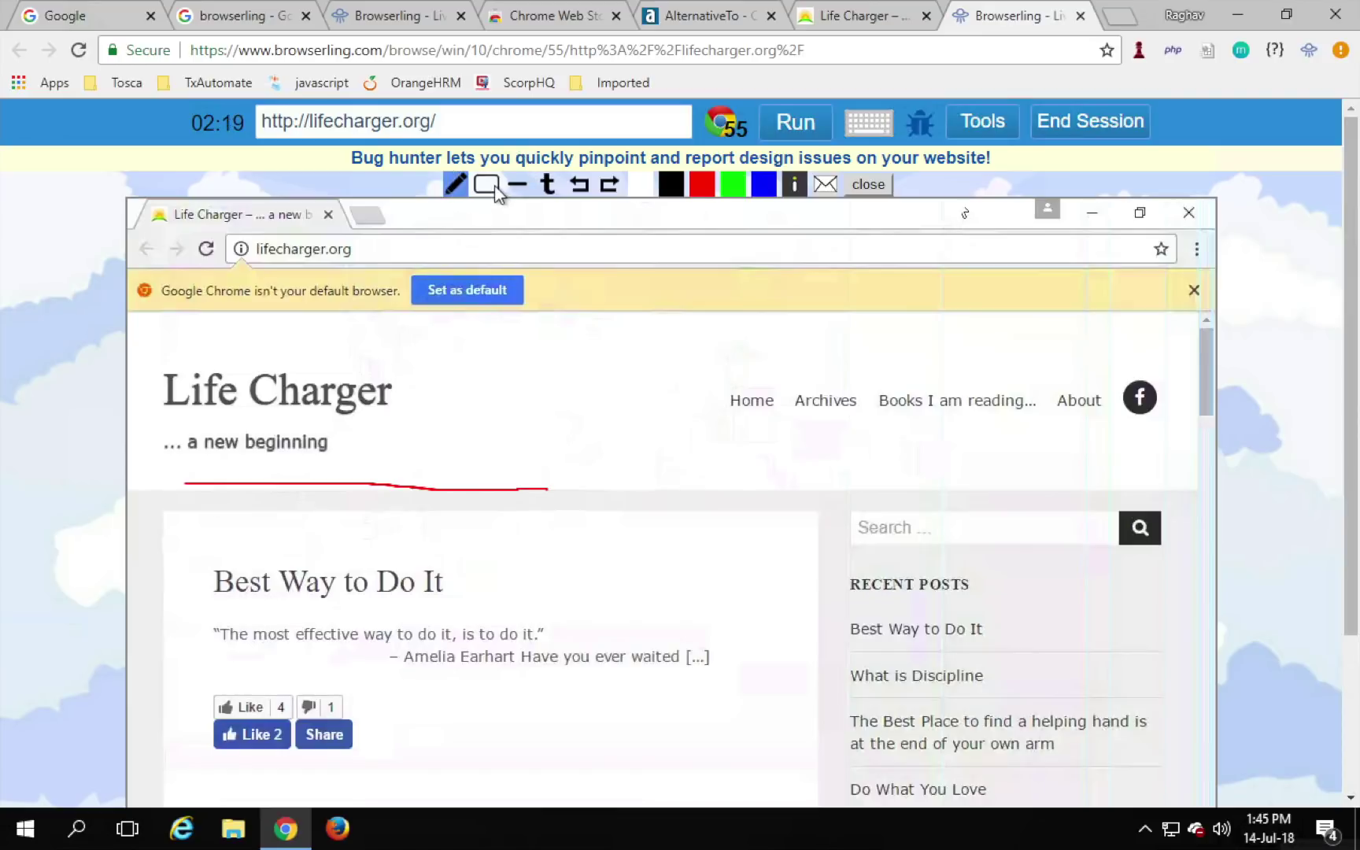
pyautogui.moveTo(209, 539); pyautogui.dragTo(633, 617)
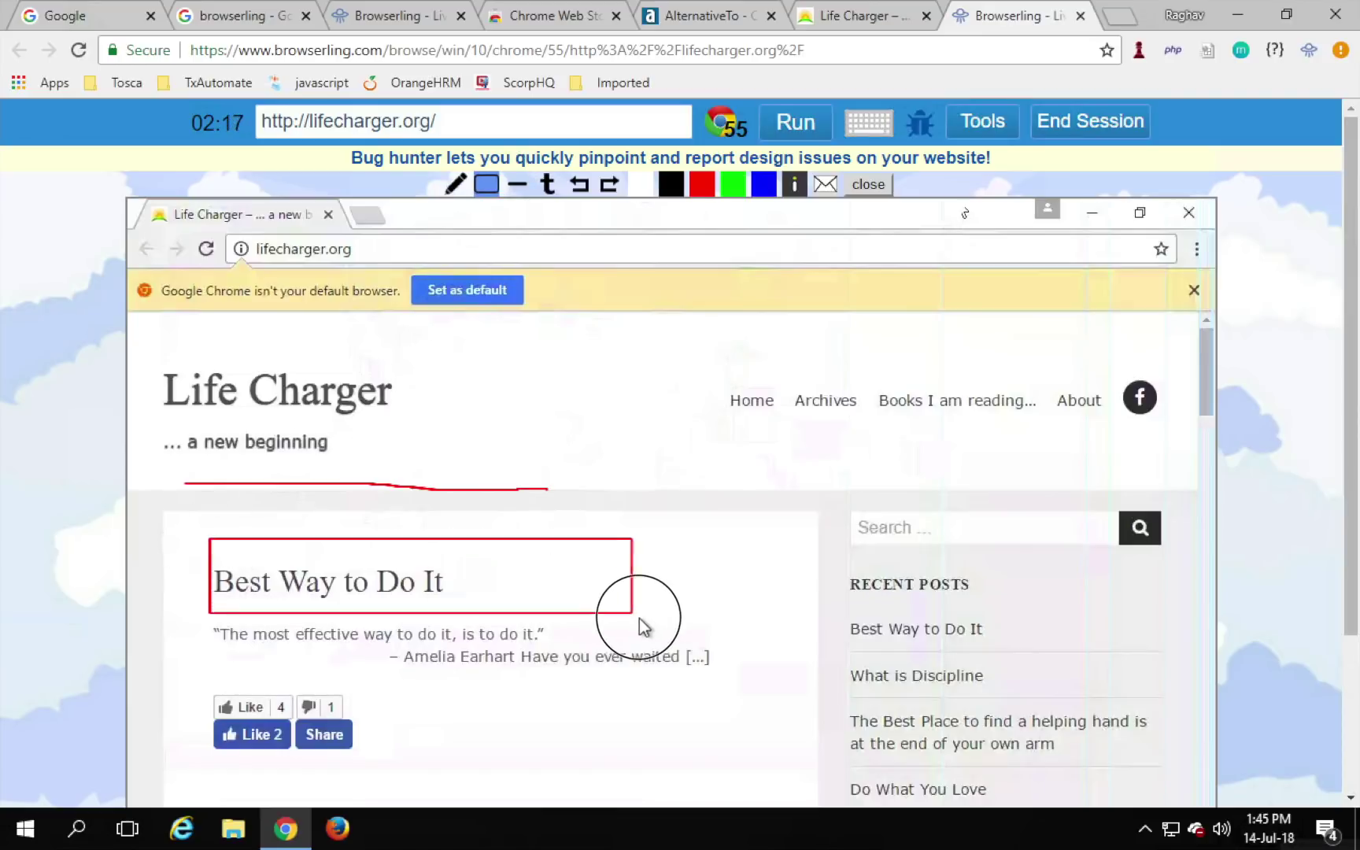
# Step: Add a 'Check this issue' text note beside the heading and start emailing the annotation
pyautogui.click(548, 192)
pyautogui.click(452, 577)
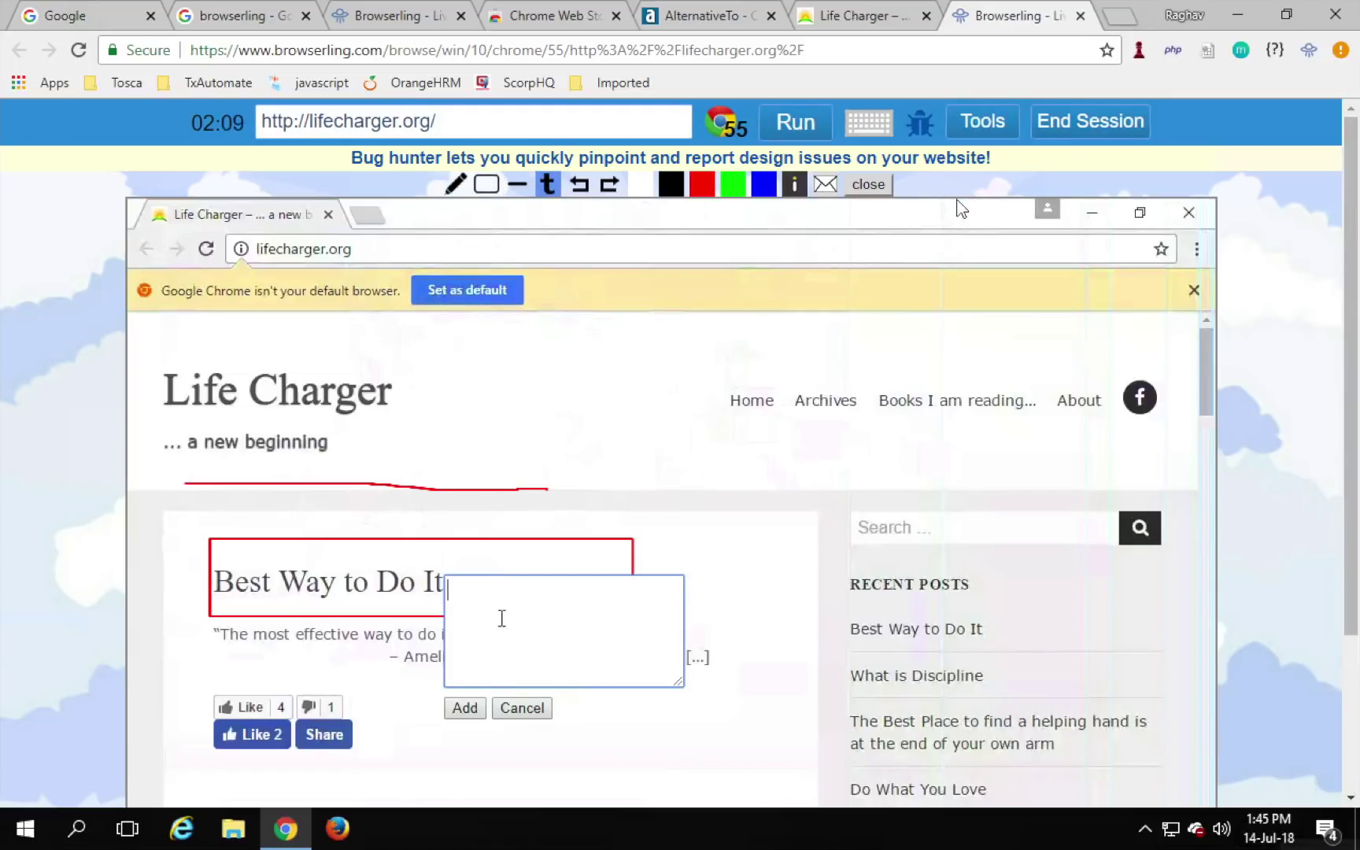
pyautogui.write('Check this i')
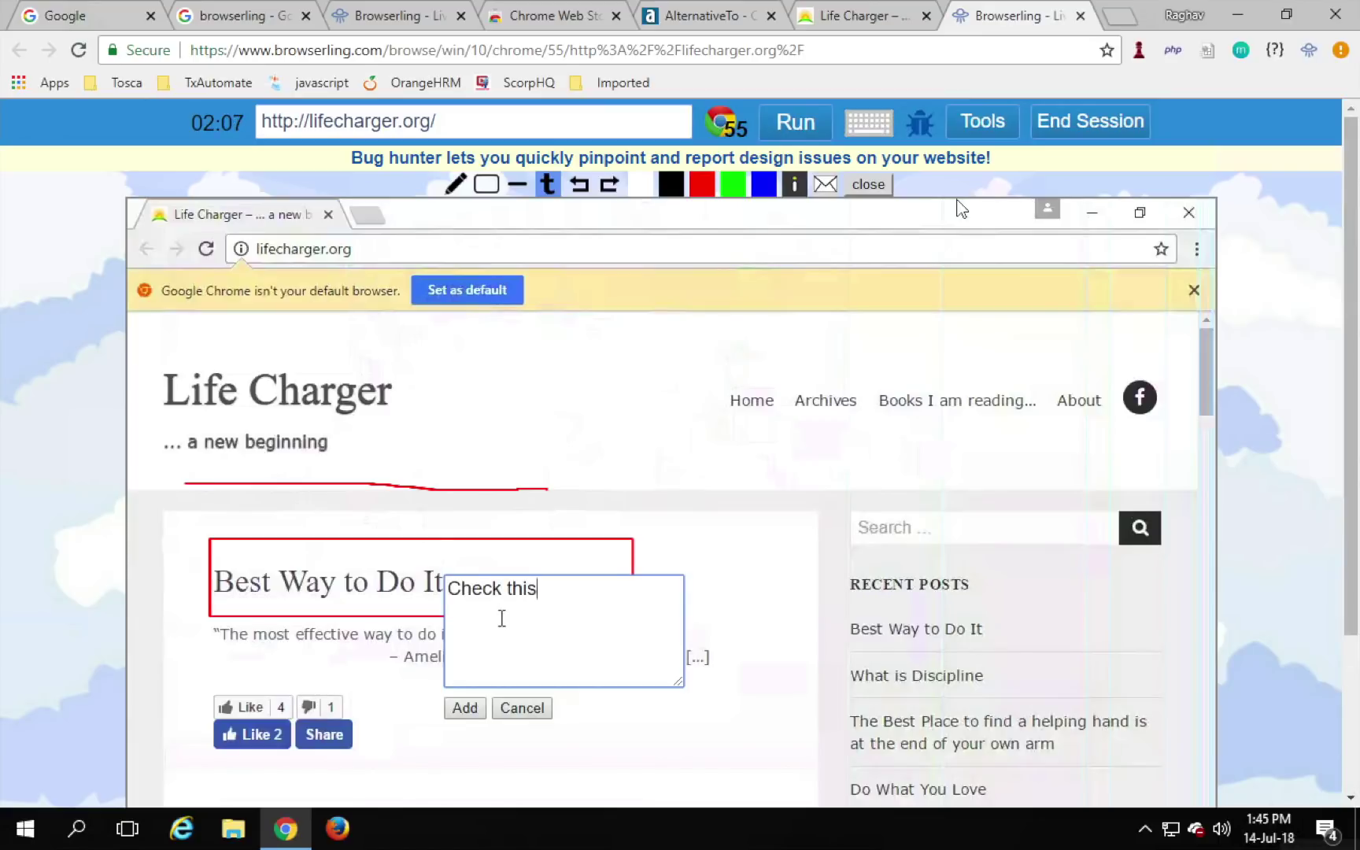
pyautogui.write('ssue')
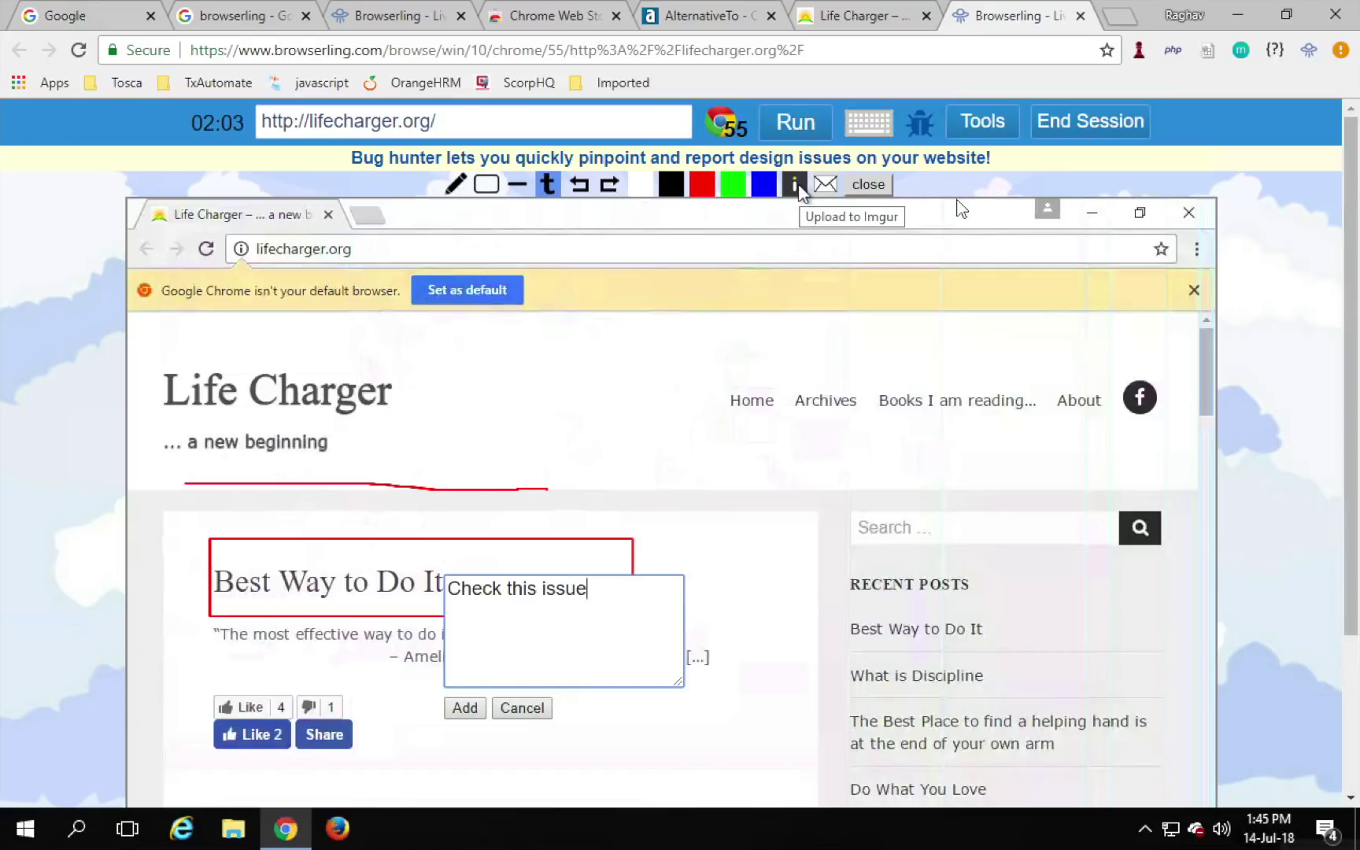
pyautogui.click(825, 188)
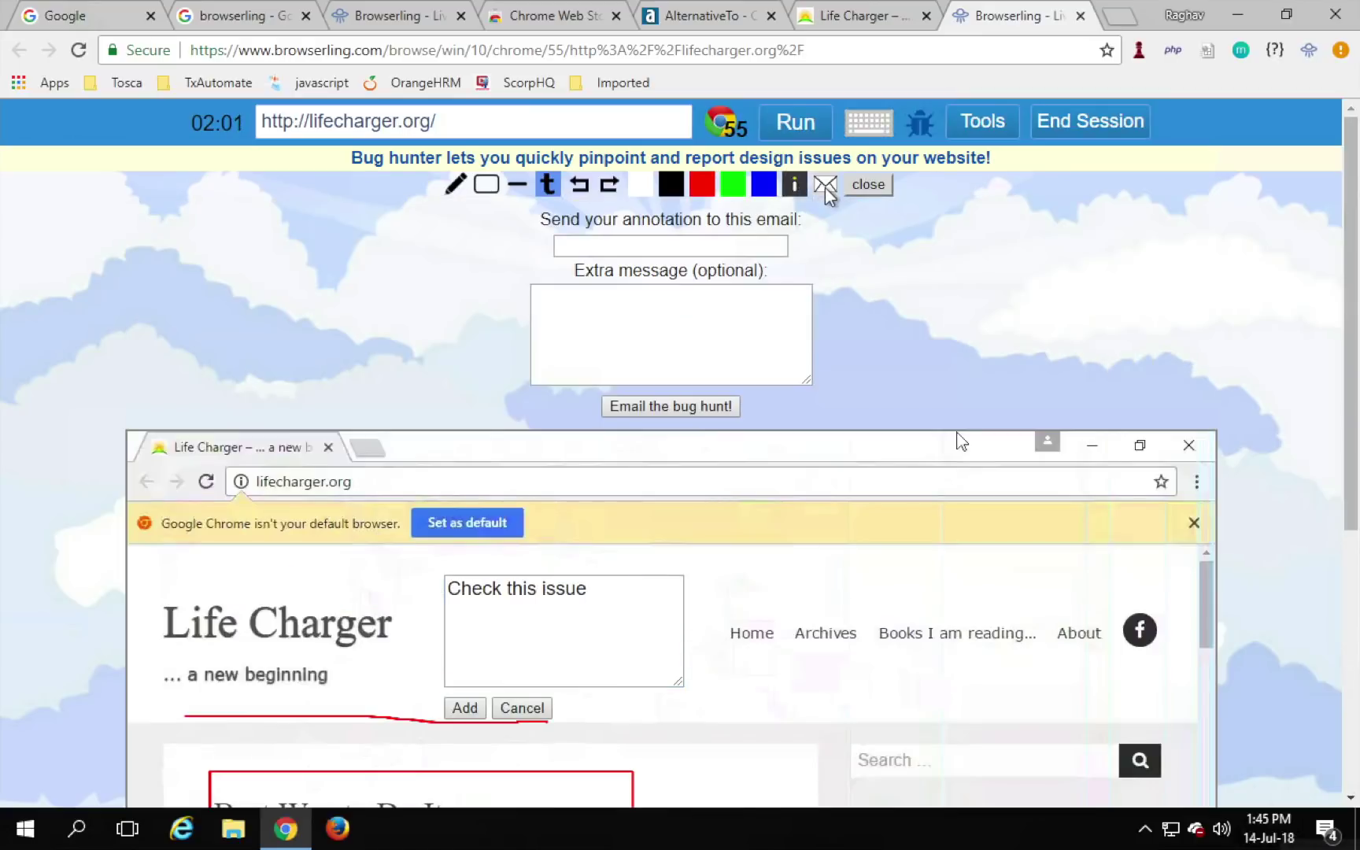
pyautogui.click(642, 242)
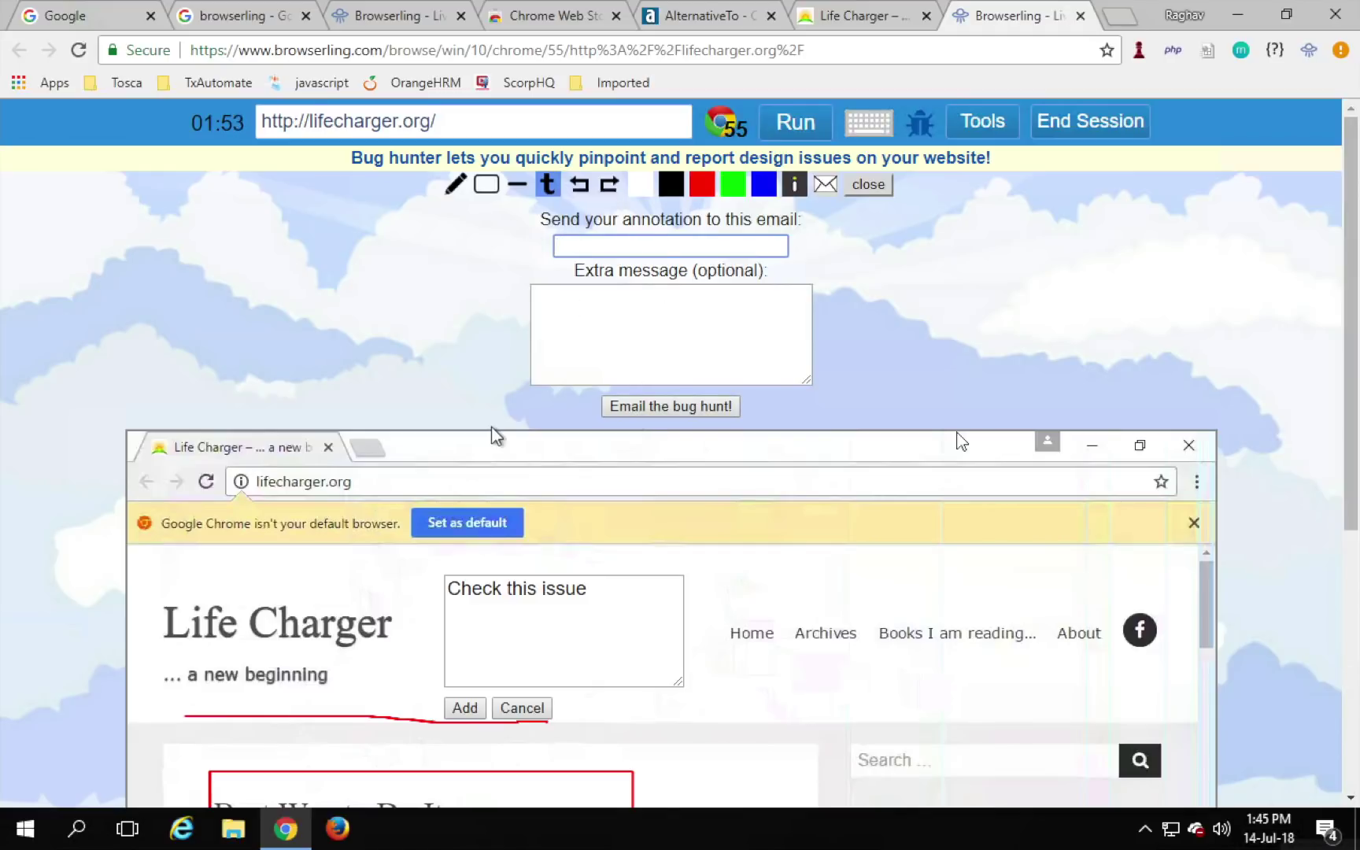
pyautogui.scroll(-1, 491, 426)
pyautogui.scroll(-3, 491, 426)
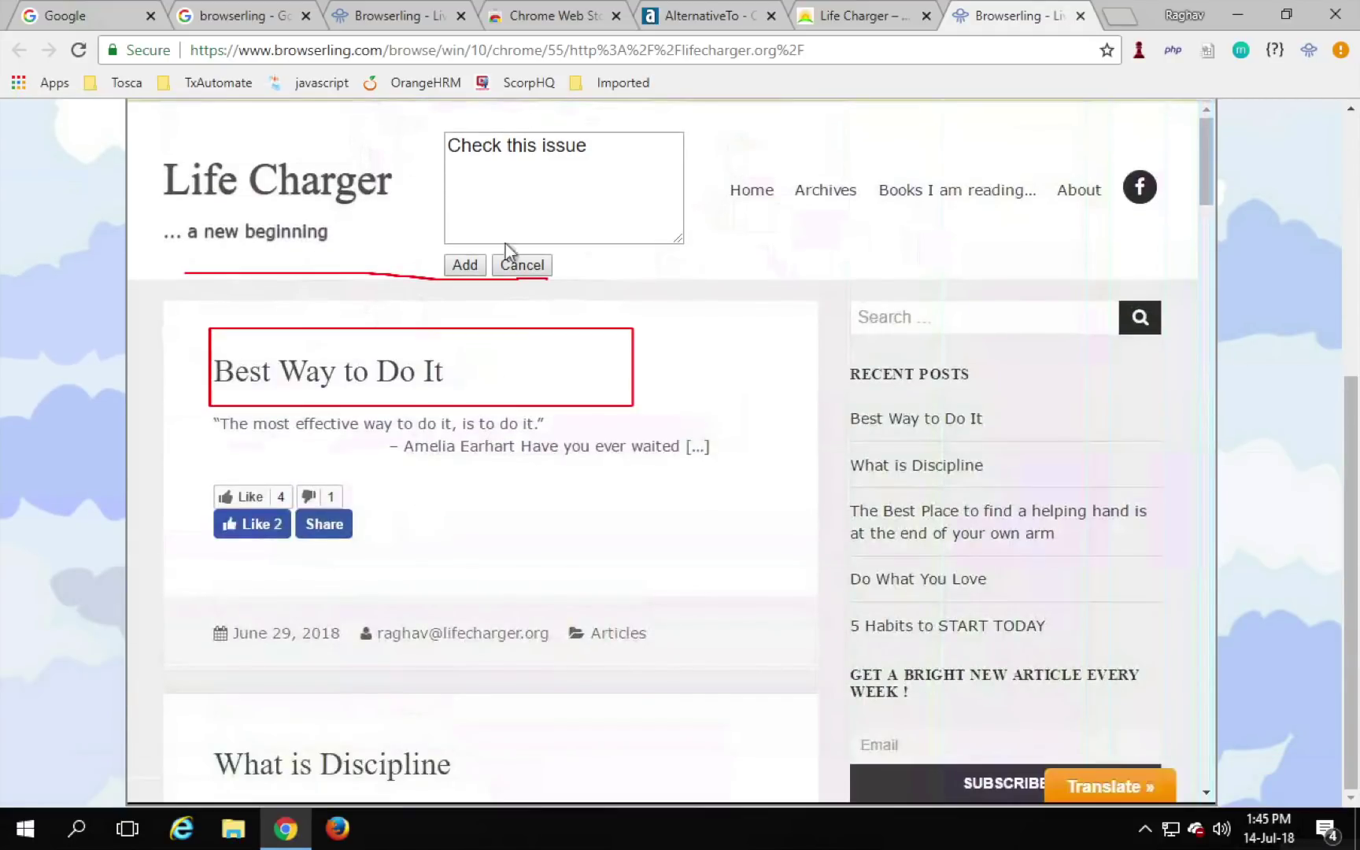
# Step: Revisit Browserling's pricing plans, then bring up the AlternativeTo homepage
pyautogui.click(447, 16)
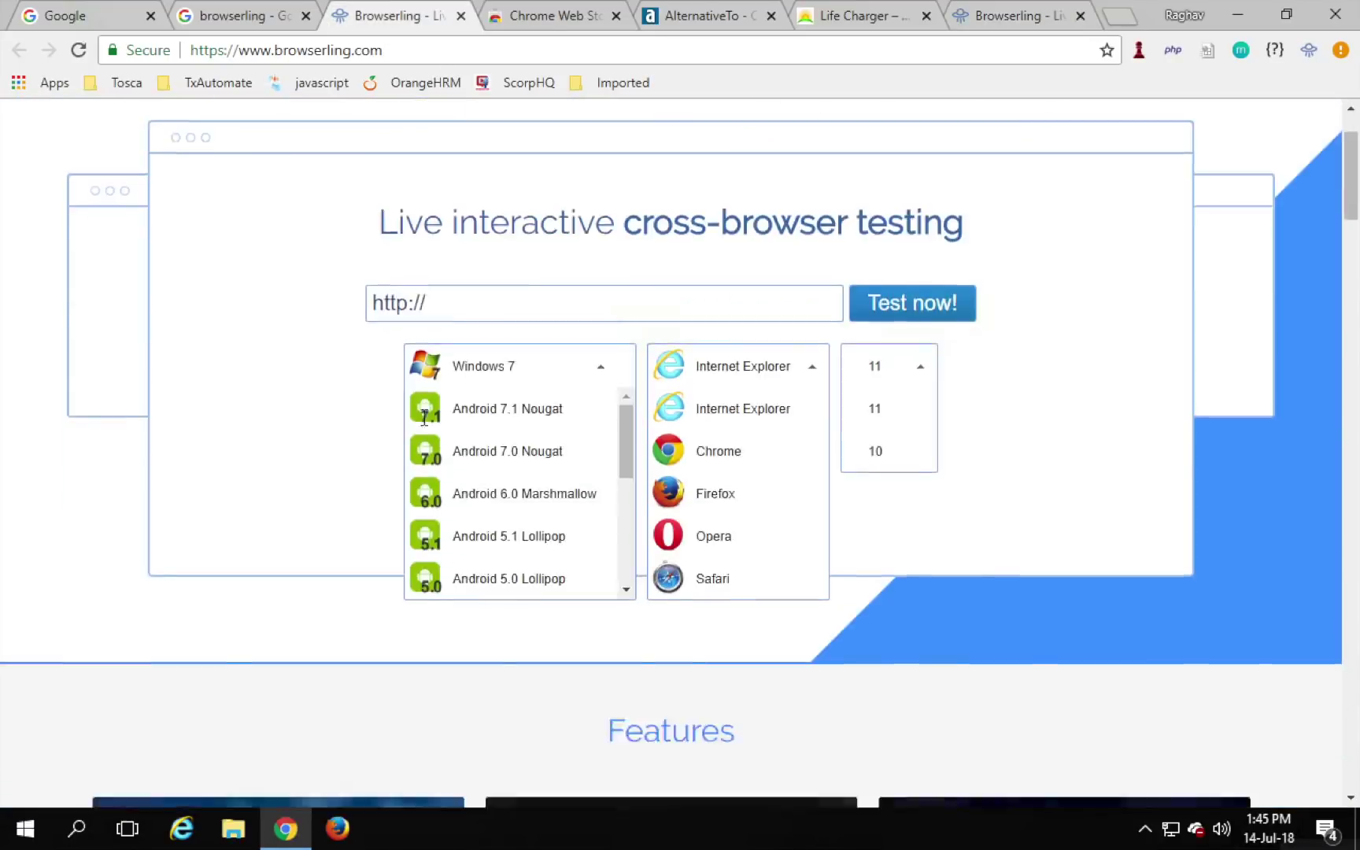
pyautogui.scroll(-8, 421, 426)
pyautogui.scroll(-3, 421, 425)
pyautogui.scroll(-5, 422, 425)
pyautogui.scroll(-5, 422, 425)
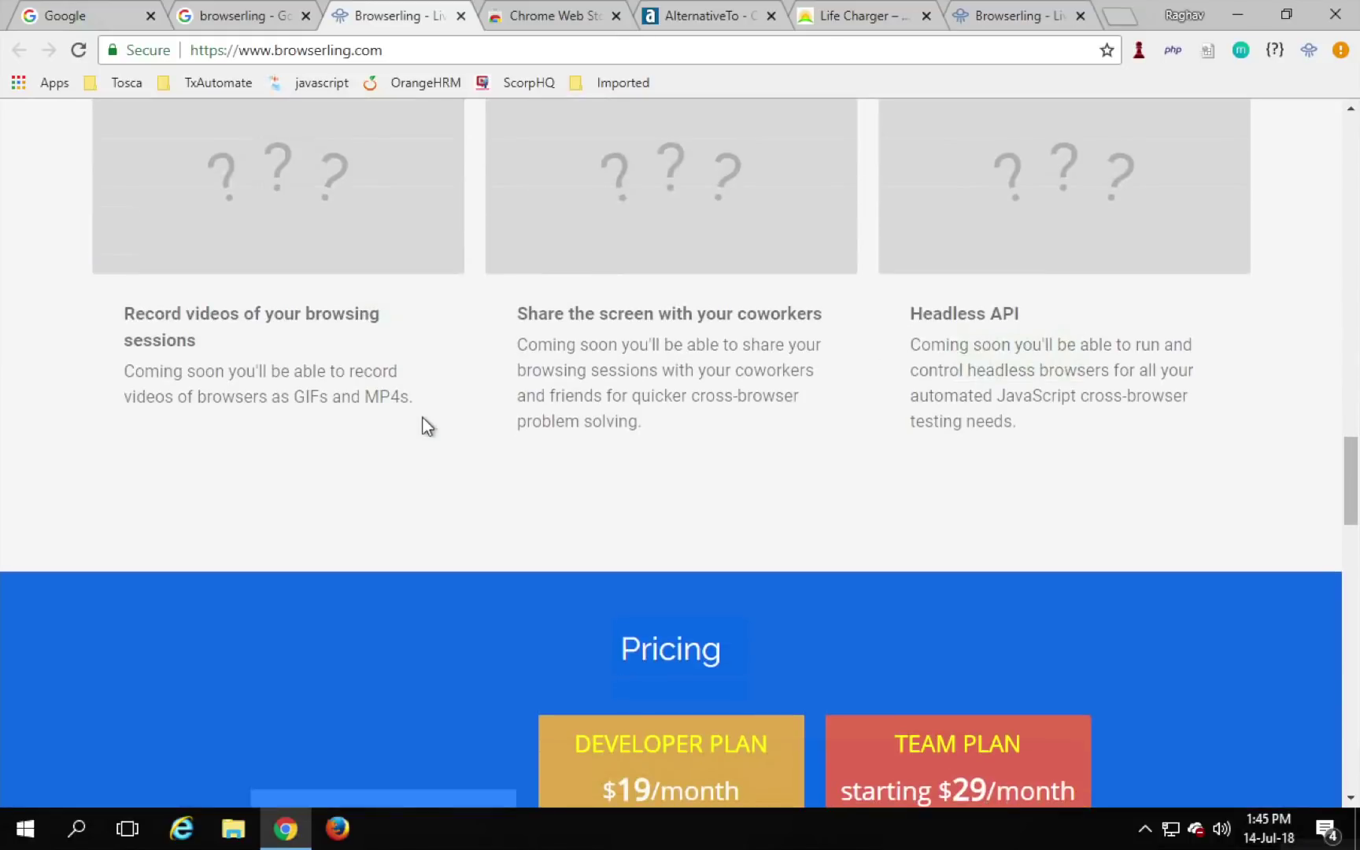
pyautogui.scroll(-5, 422, 425)
pyautogui.scroll(4, 422, 417)
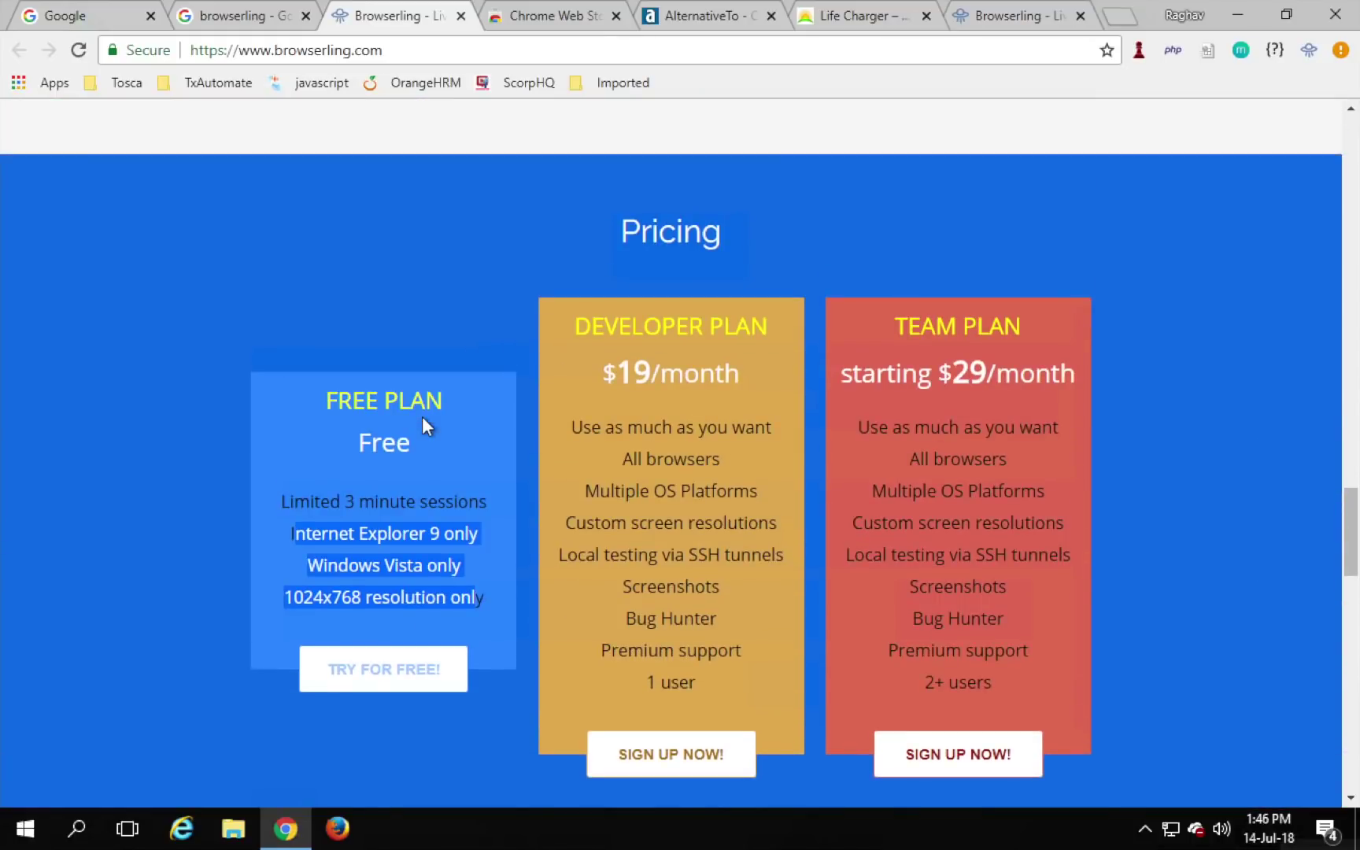
pyautogui.scroll(6, 422, 417)
pyautogui.click(670, 18)
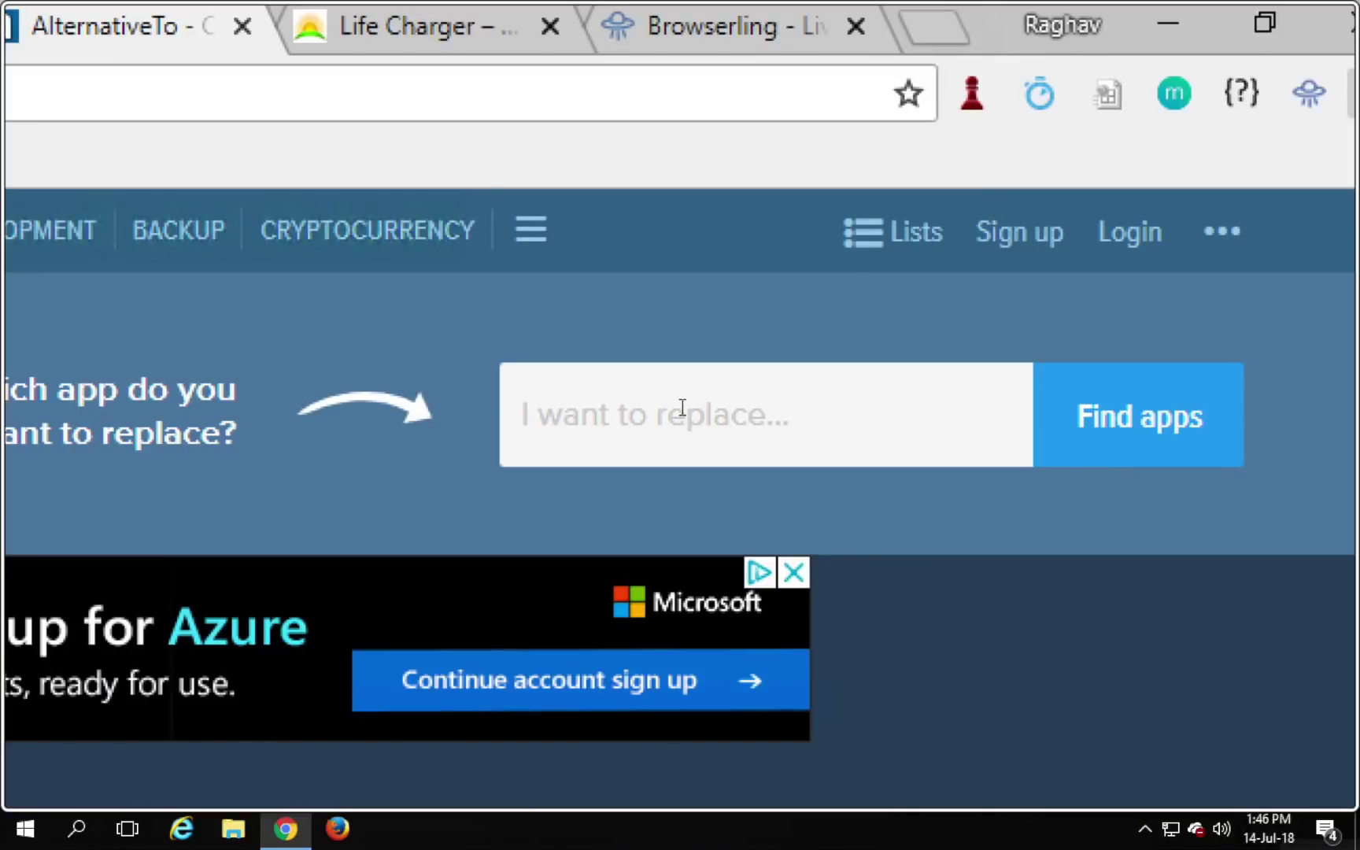
# Step: Search AlternativeTo for browserling and open its software page
pyautogui.click(681, 409)
pyautogui.write('brow')
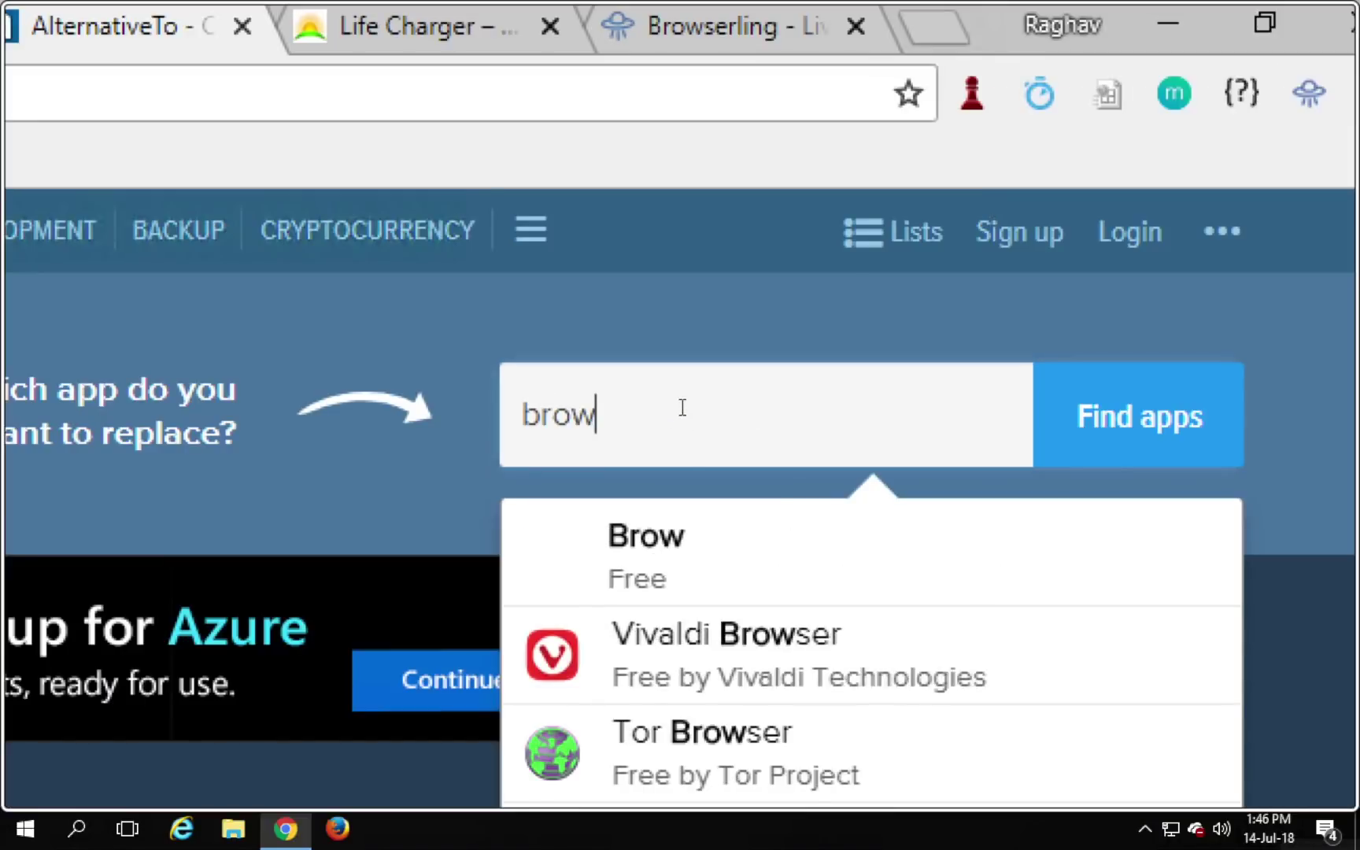
pyautogui.write('serling')
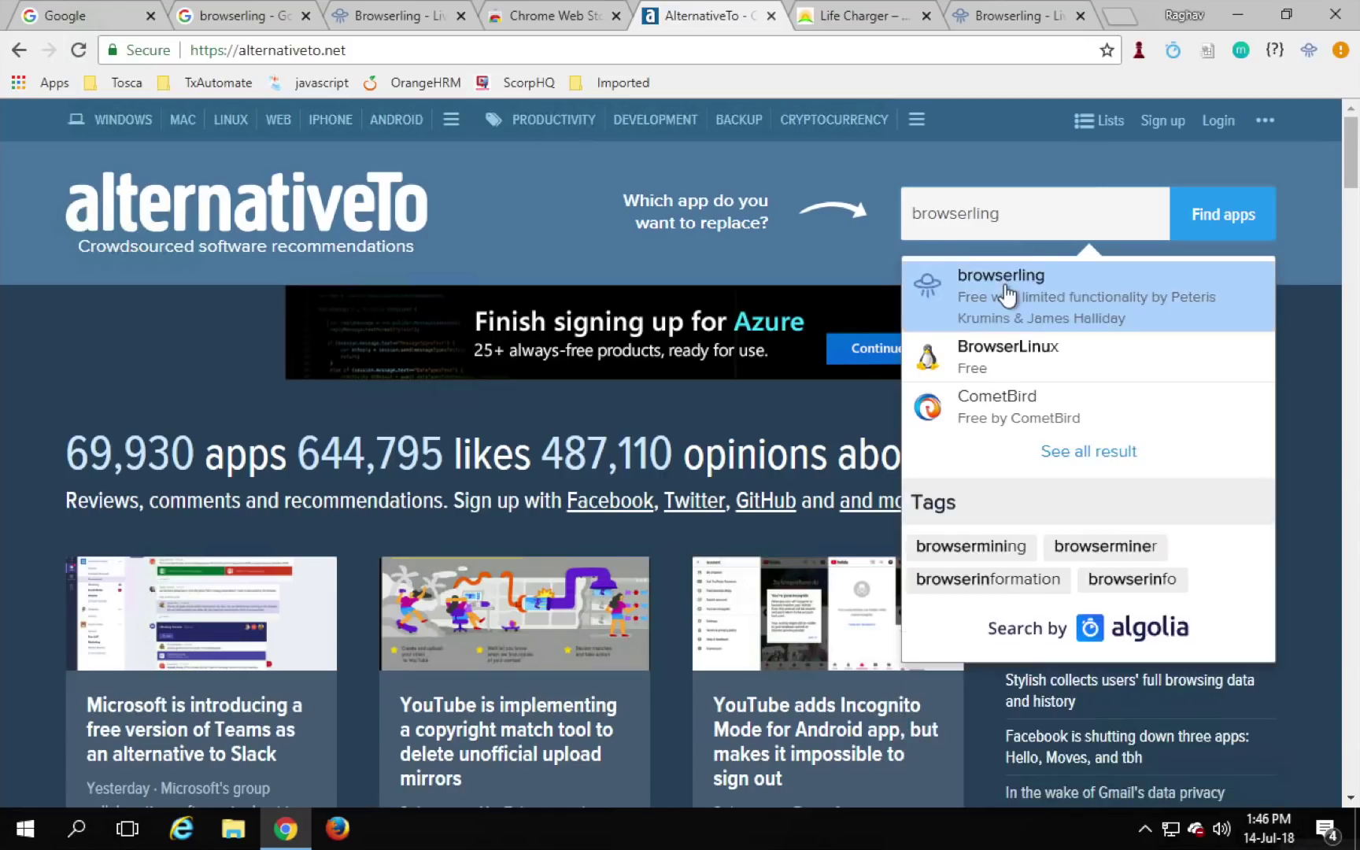
pyautogui.click(1003, 284)
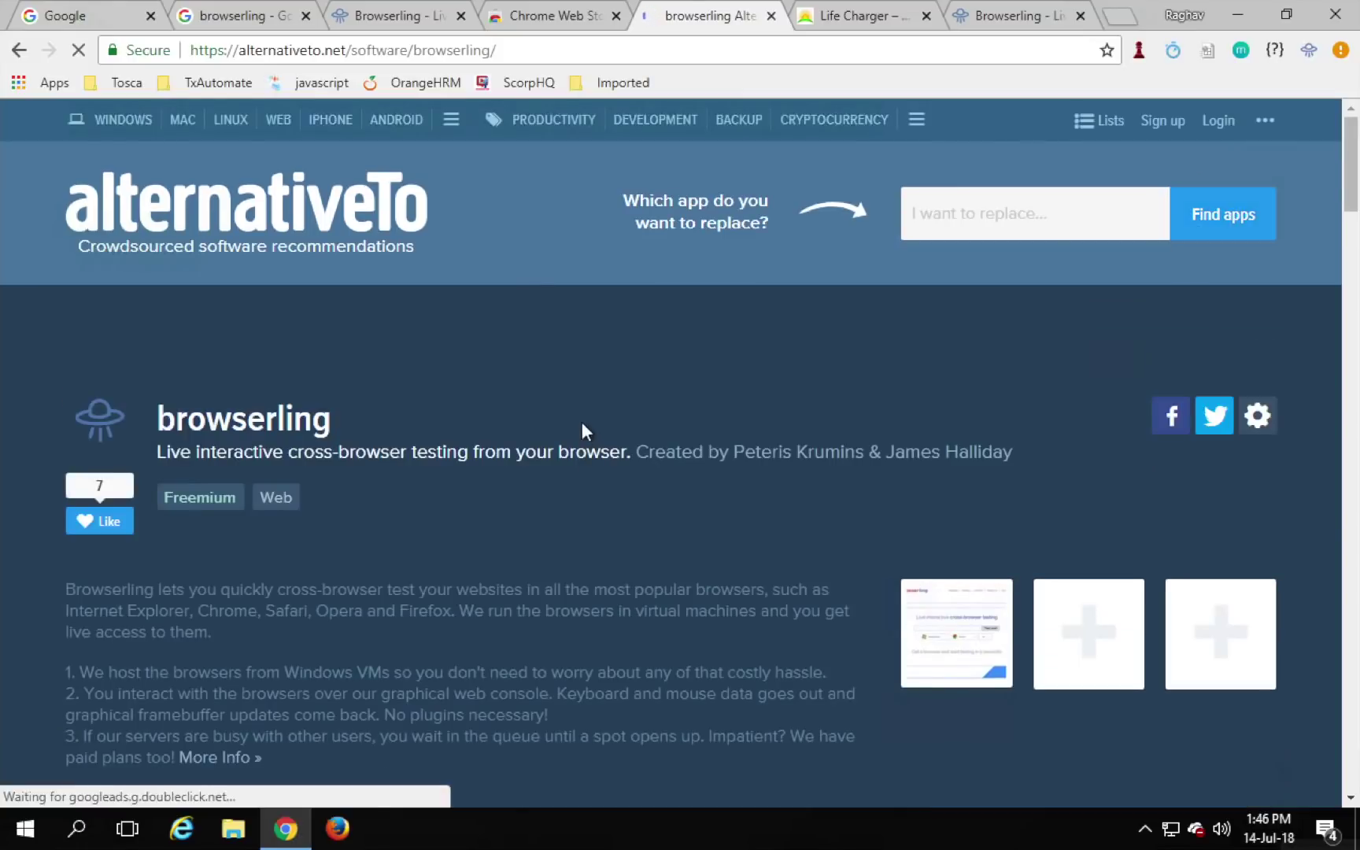
pyautogui.scroll(-3, 581, 422)
pyautogui.scroll(-3, 581, 422)
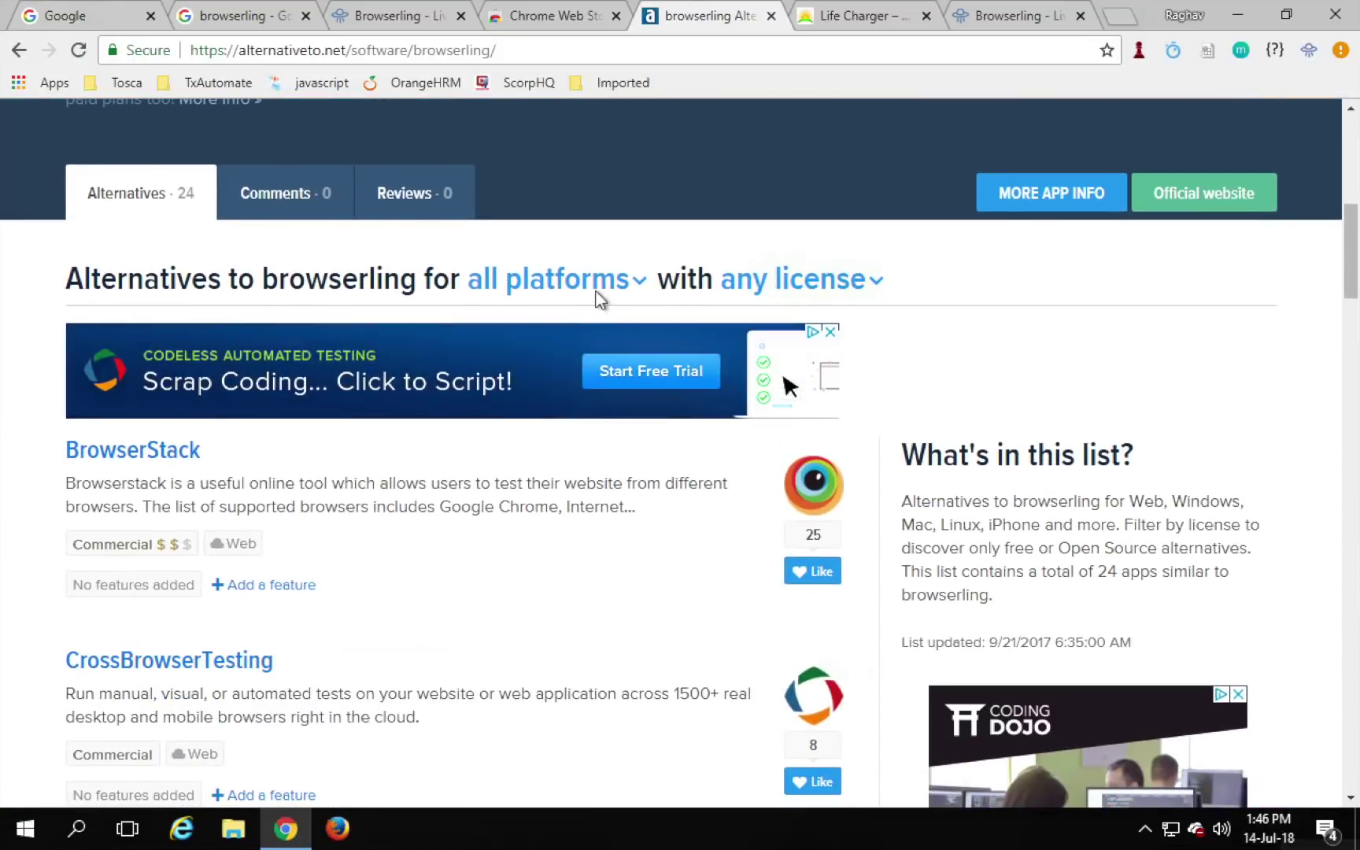
# Step: Filter browserling alternatives to Free licenses (13 apps), then return to the Browserling homepage
pyautogui.click(596, 294)
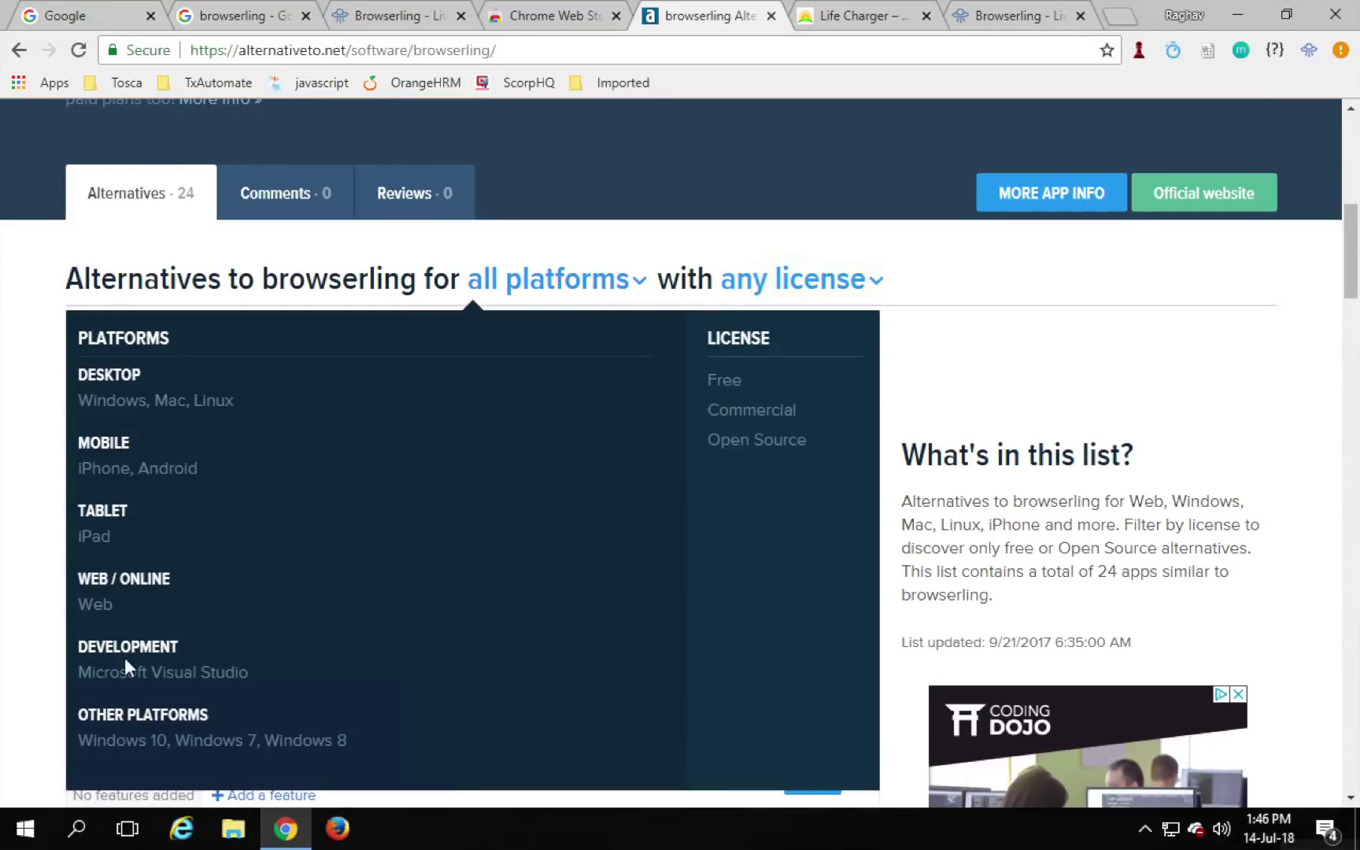
pyautogui.click(782, 273)
pyautogui.click(786, 281)
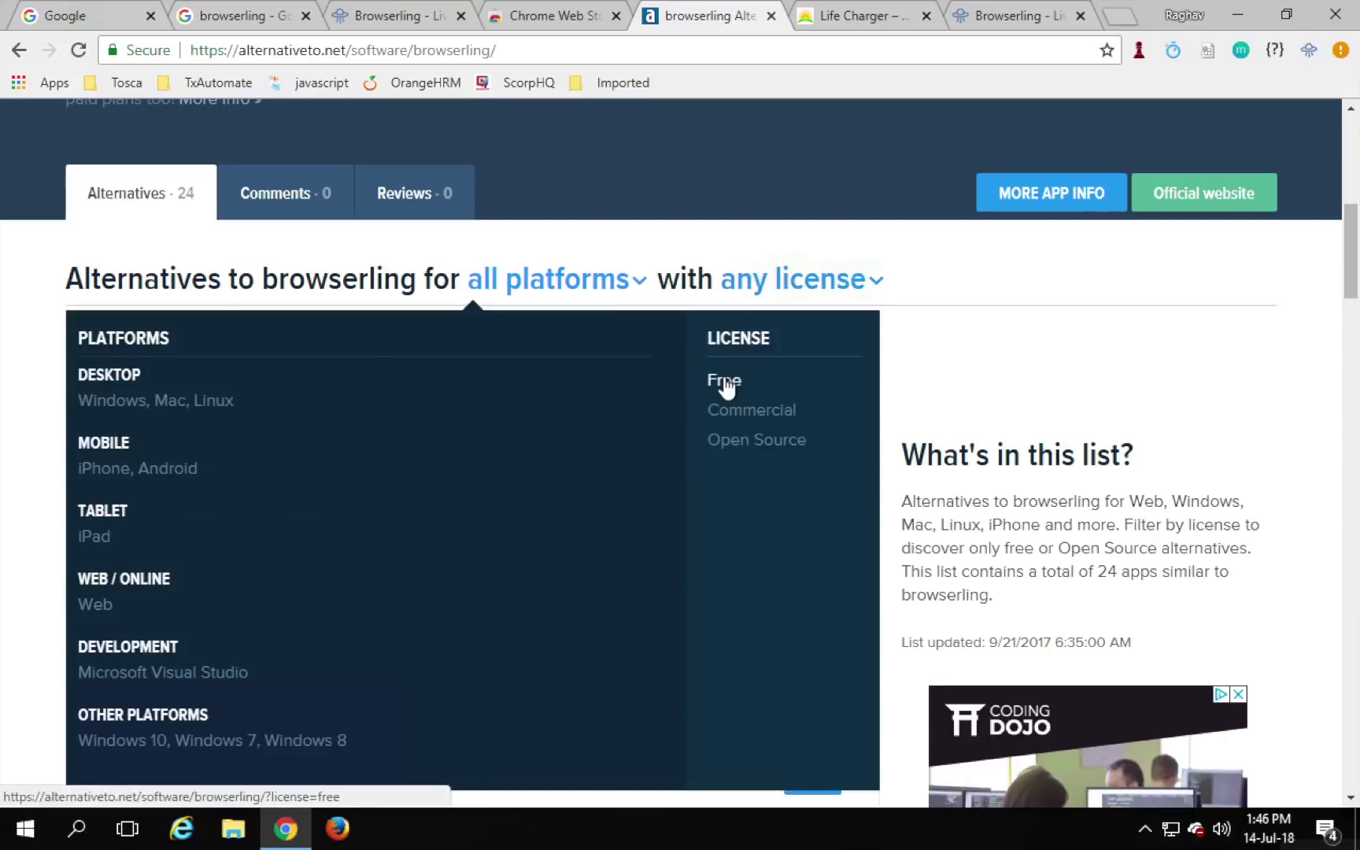
pyautogui.click(724, 385)
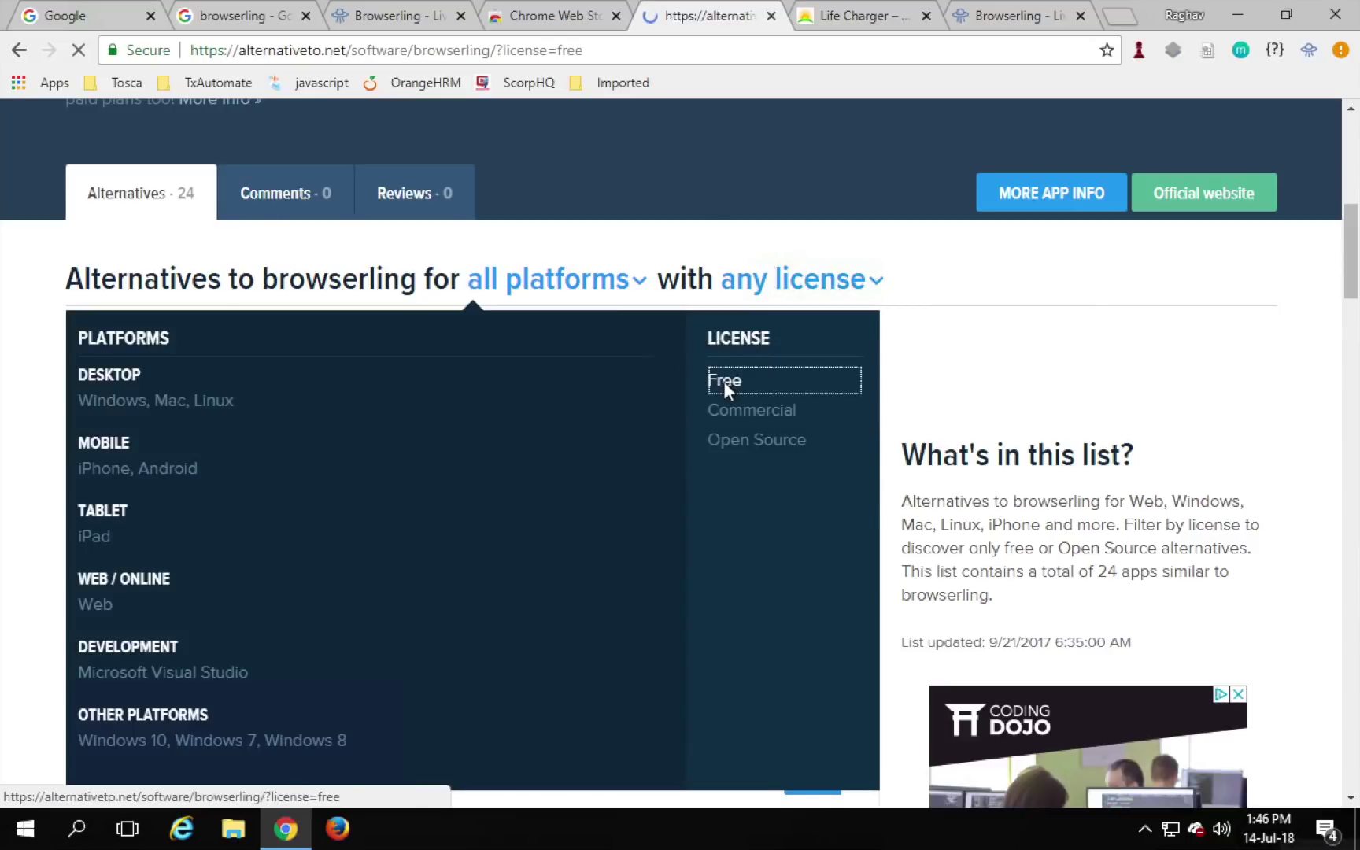
pyautogui.scroll(-4, 471, 492)
pyautogui.scroll(-1, 469, 493)
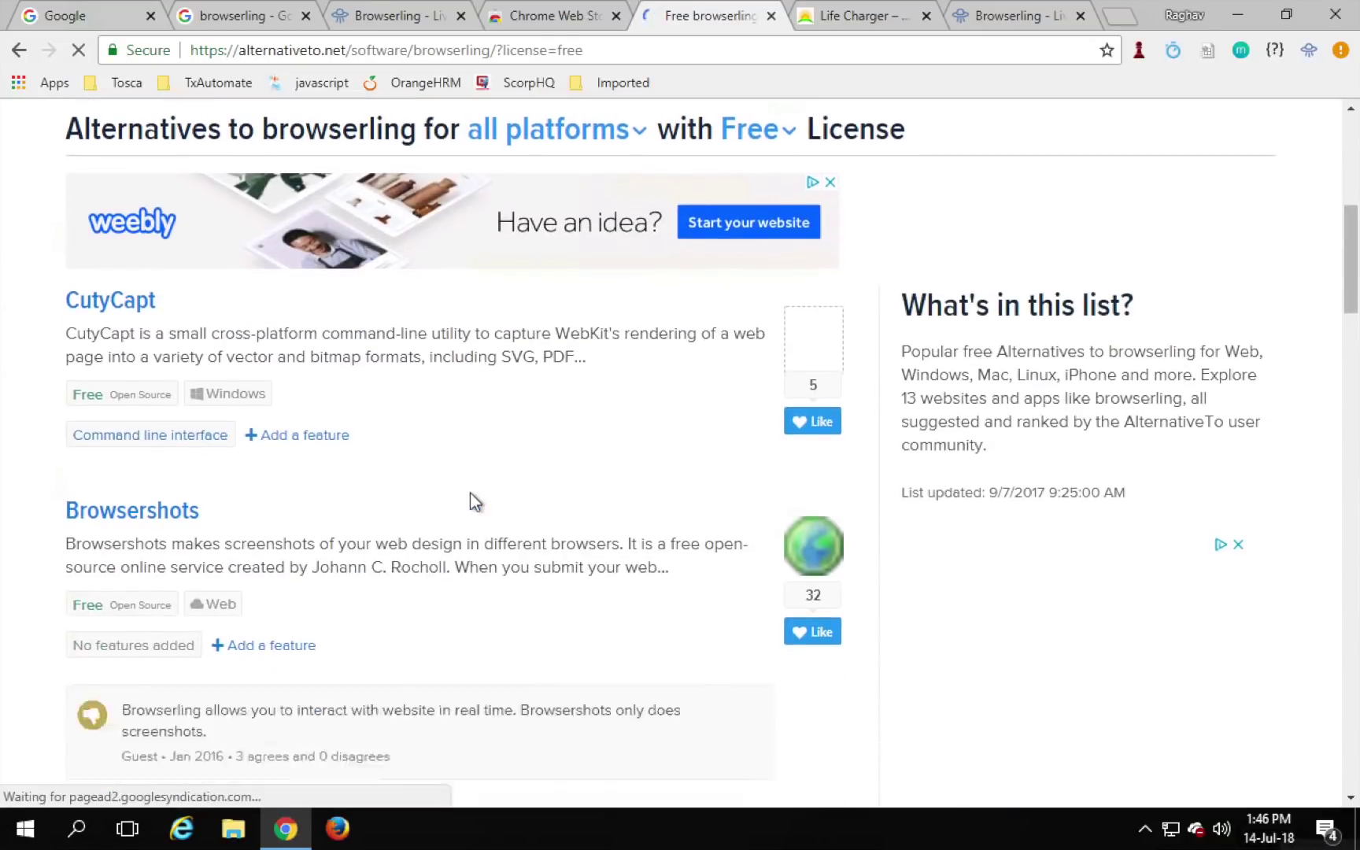
pyautogui.scroll(-1, 470, 494)
pyautogui.scroll(-4, 470, 494)
pyautogui.scroll(-1, 469, 494)
pyautogui.scroll(-2, 470, 492)
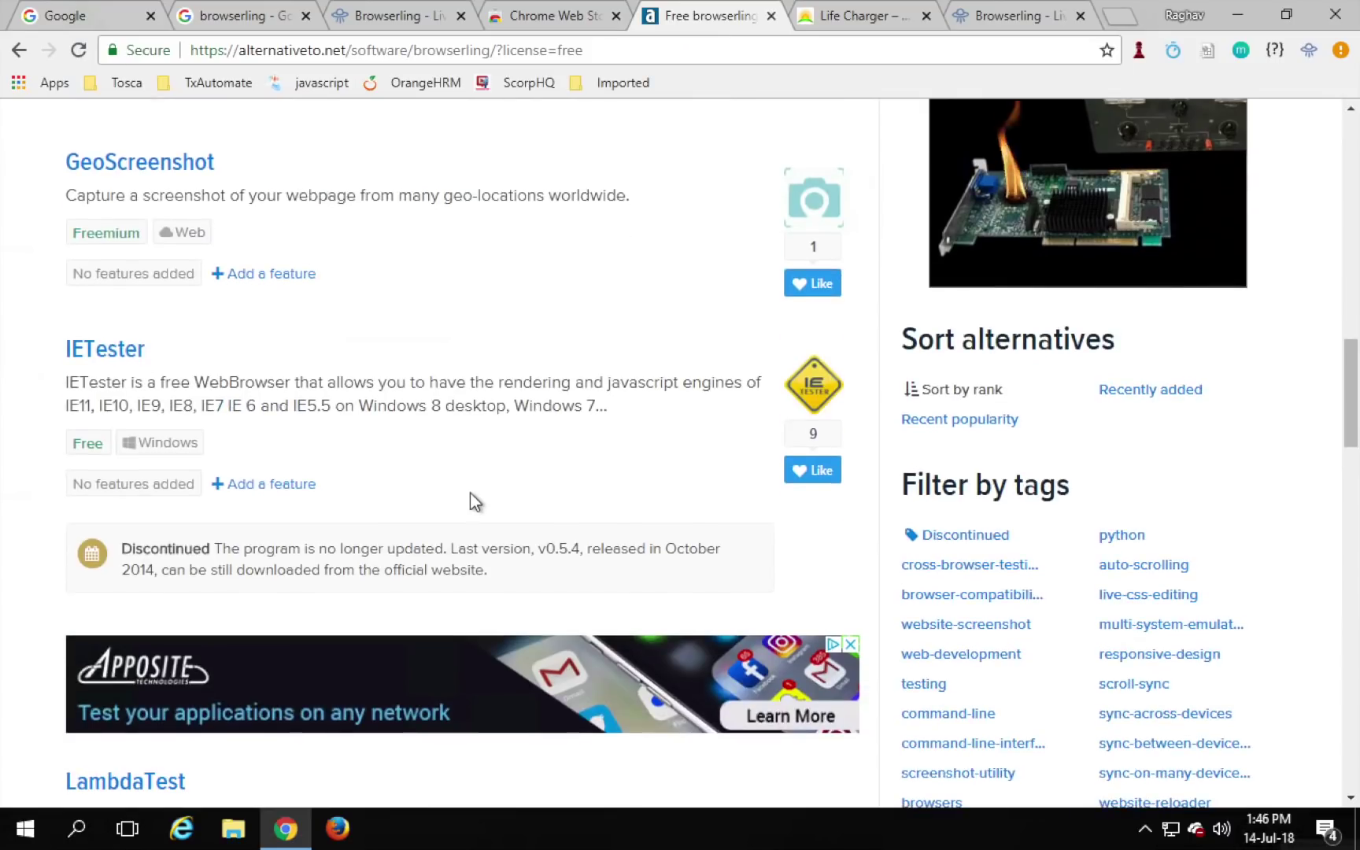
pyautogui.scroll(-2, 470, 494)
pyautogui.scroll(4, 470, 494)
pyautogui.scroll(10, 469, 493)
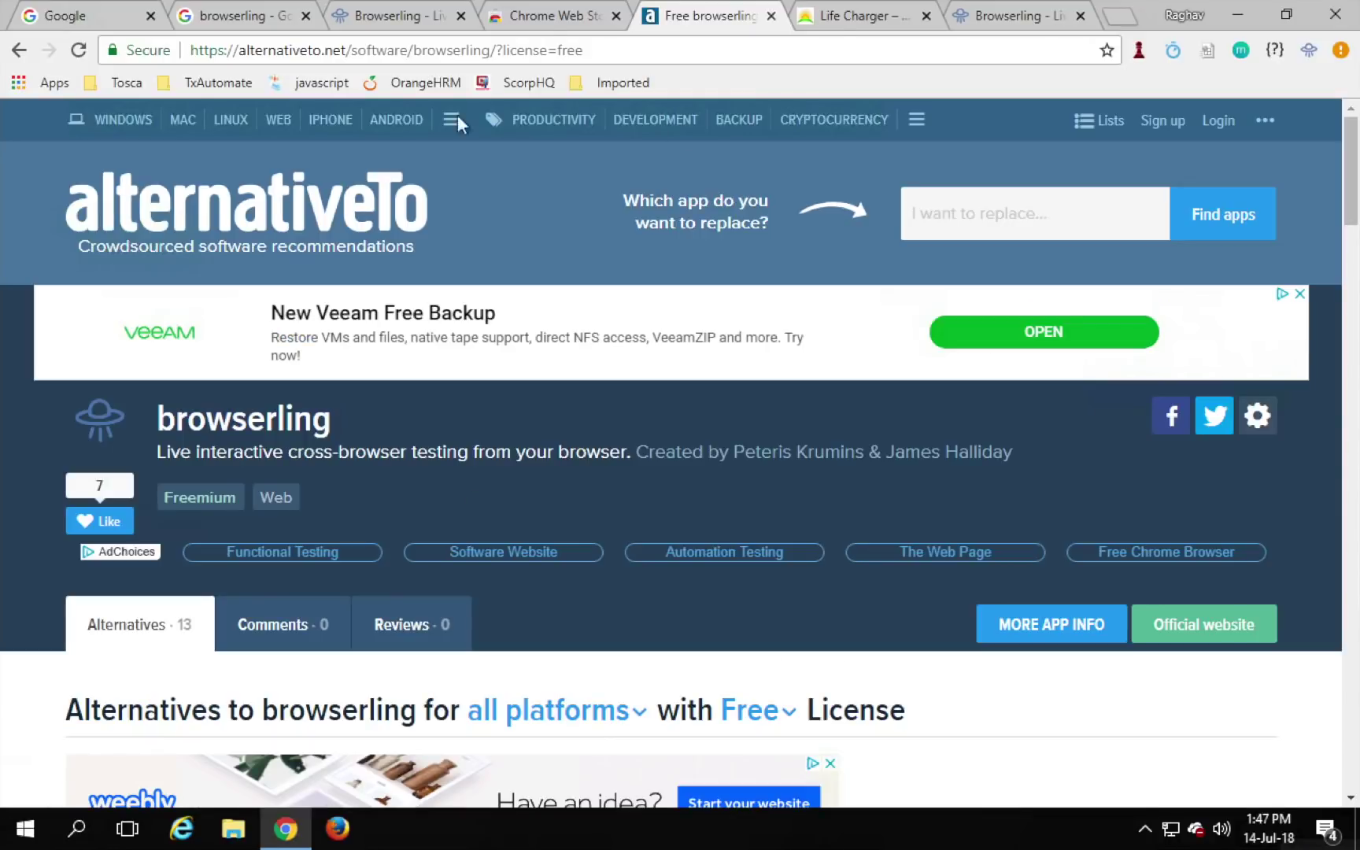
pyautogui.click(390, 29)
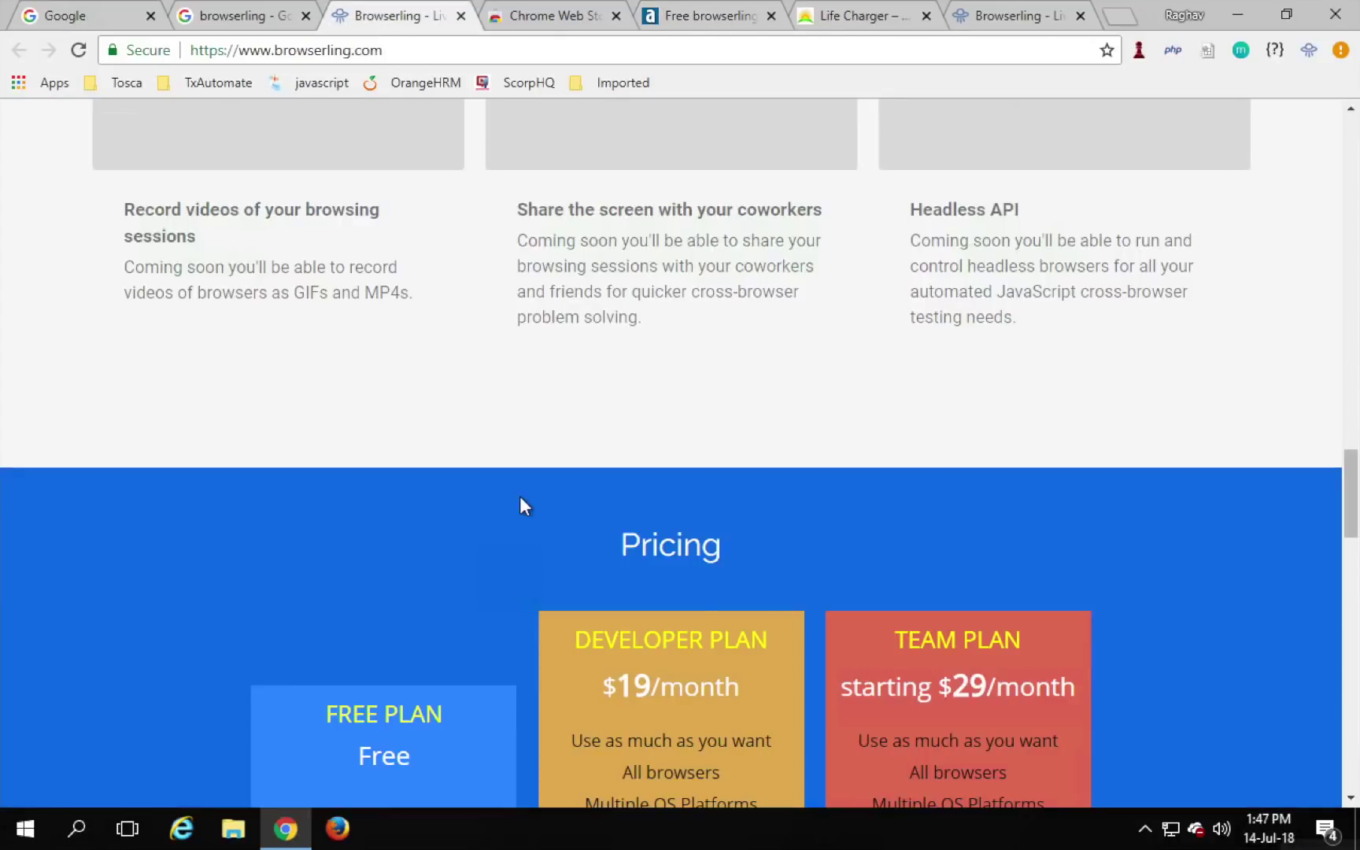
pyautogui.scroll(10, 520, 495)
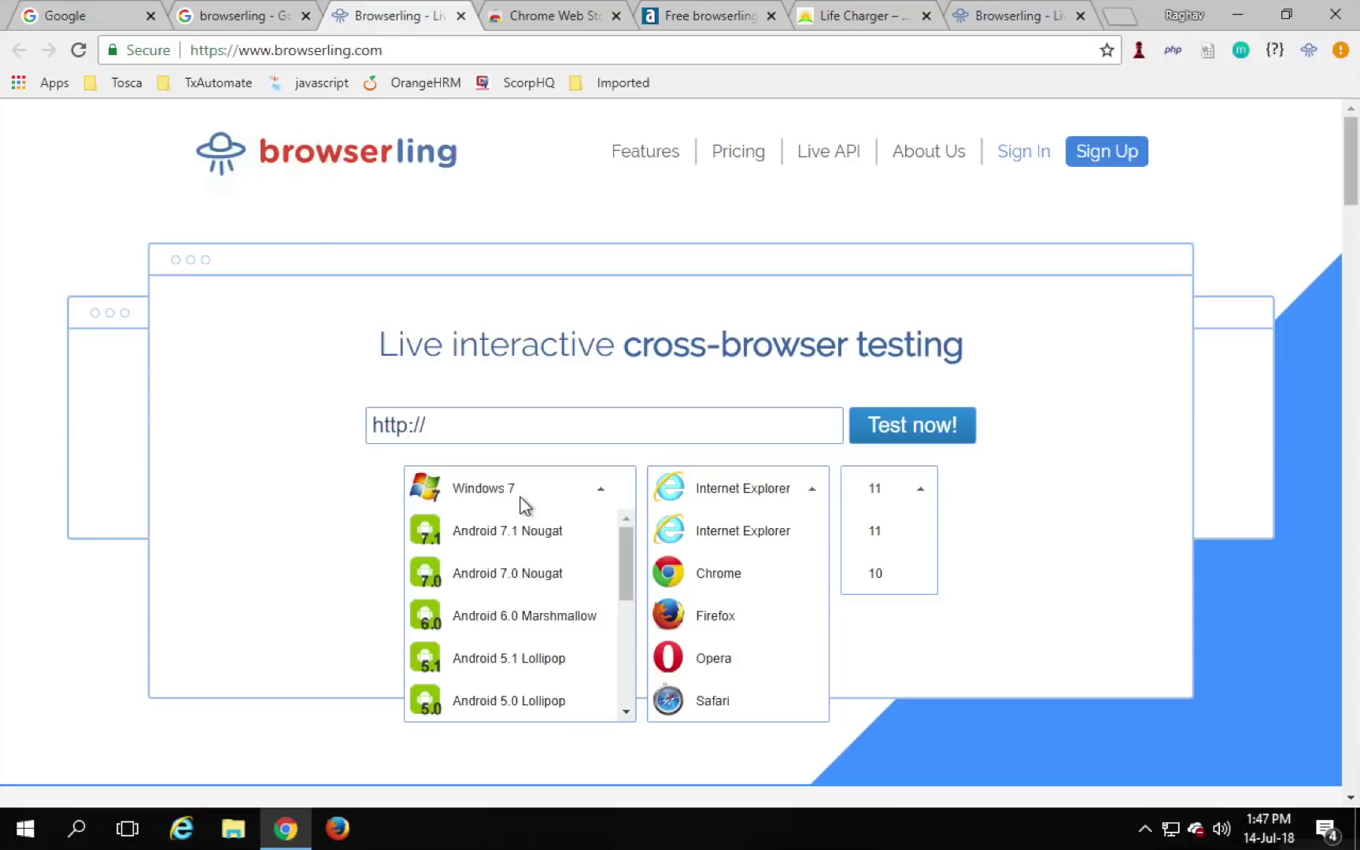